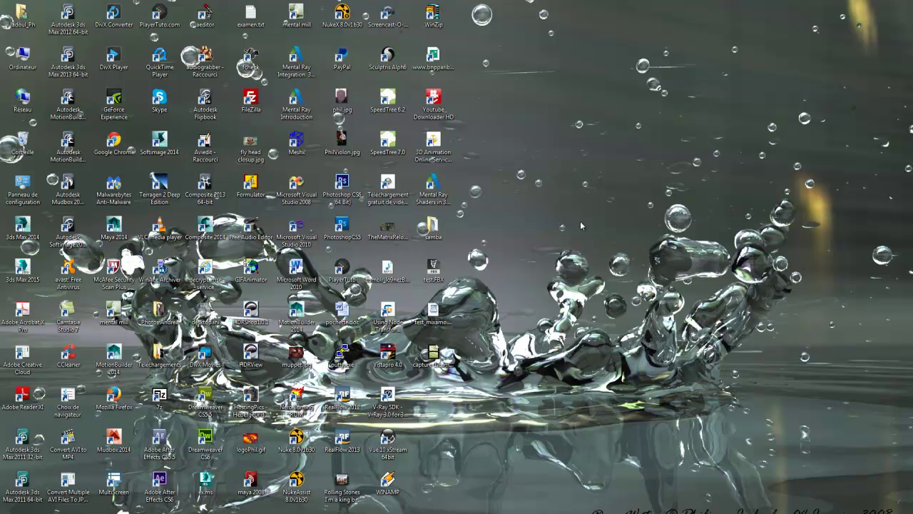
Step: Launch Autodesk 3ds Max 2013 64-bit and dismiss the NVIDIA mental ray render message window
click(71, 64)
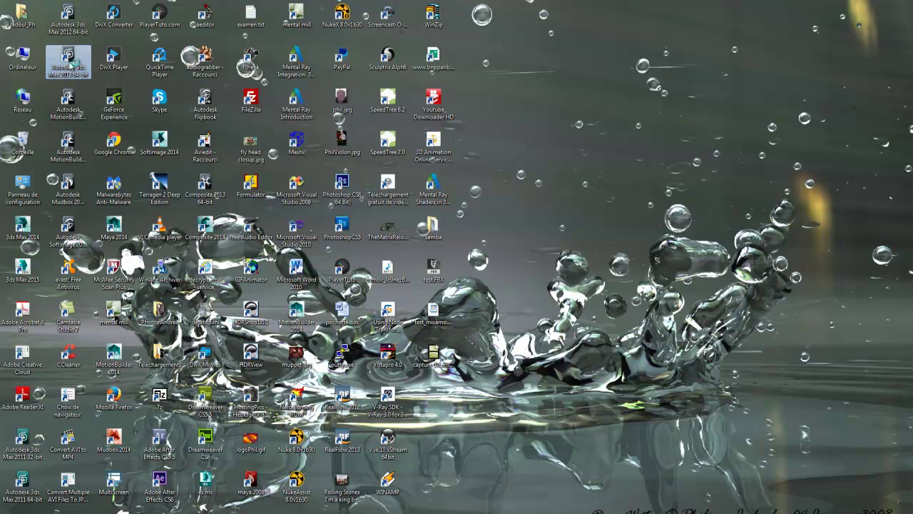
double_click(72, 63)
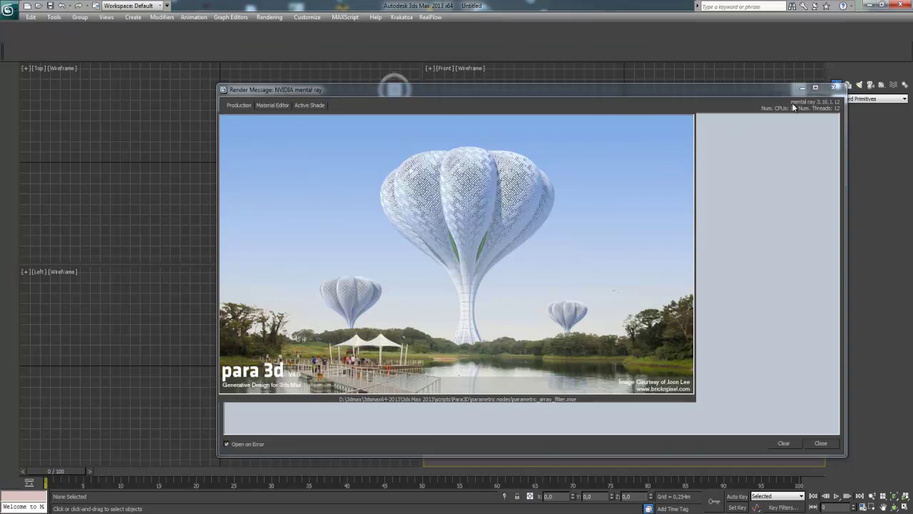
click(836, 88)
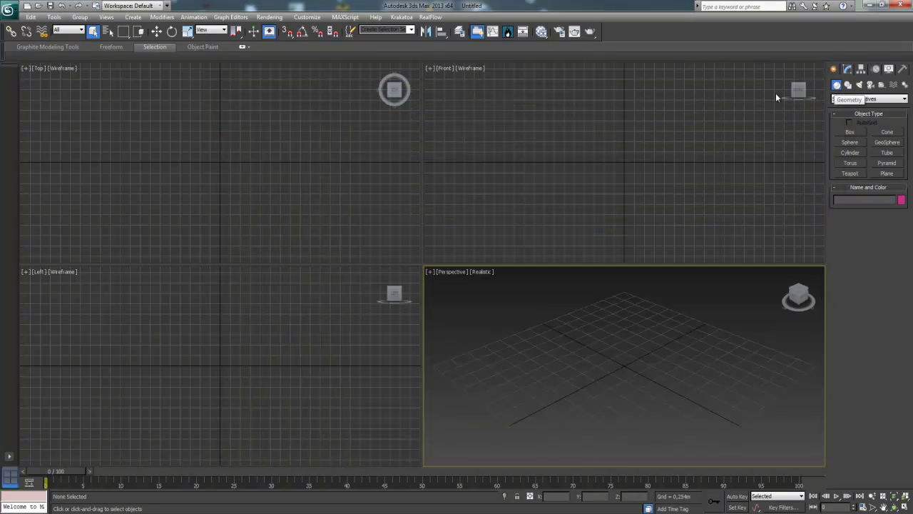
Step: Import g1_base_rigging.FBX from the 8(rigget)_max folder under 3dmax\Models\Csmodel, using the Autodesk Media & Entertainment preset
click(8, 10)
click(21, 141)
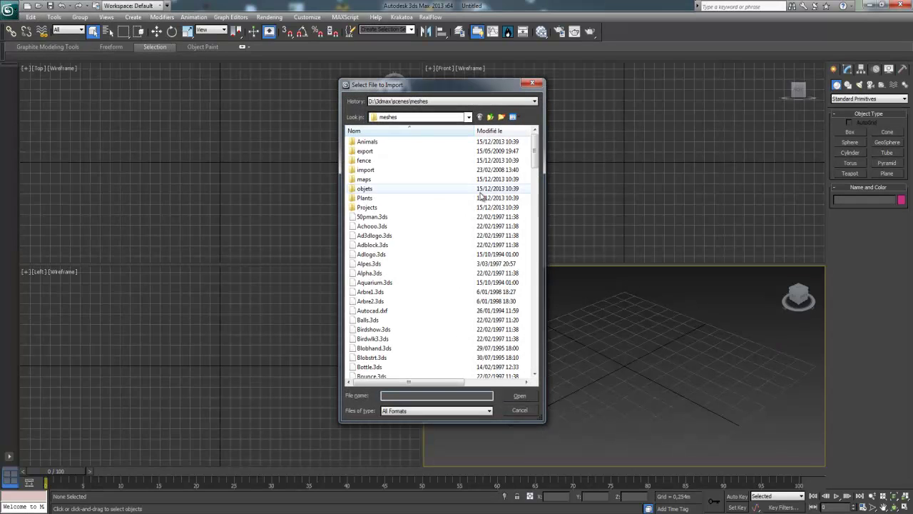
click(468, 117)
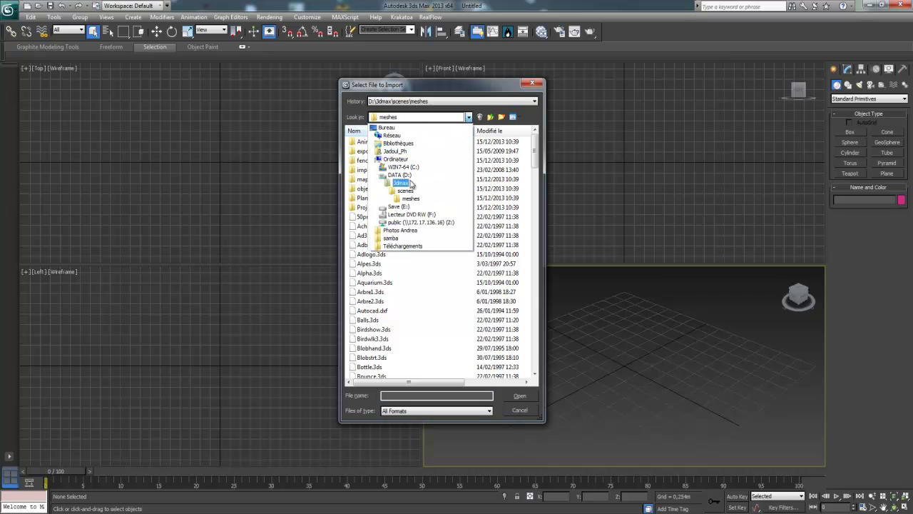
click(400, 183)
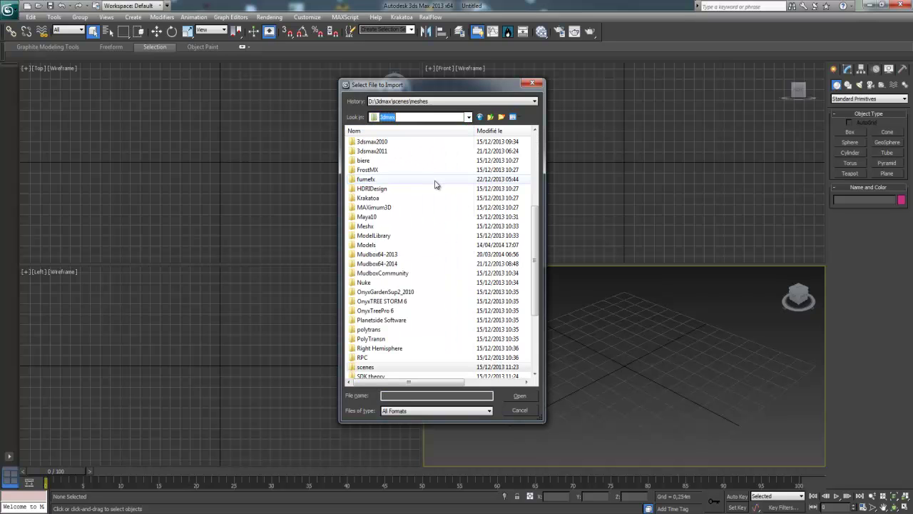
double_click(368, 245)
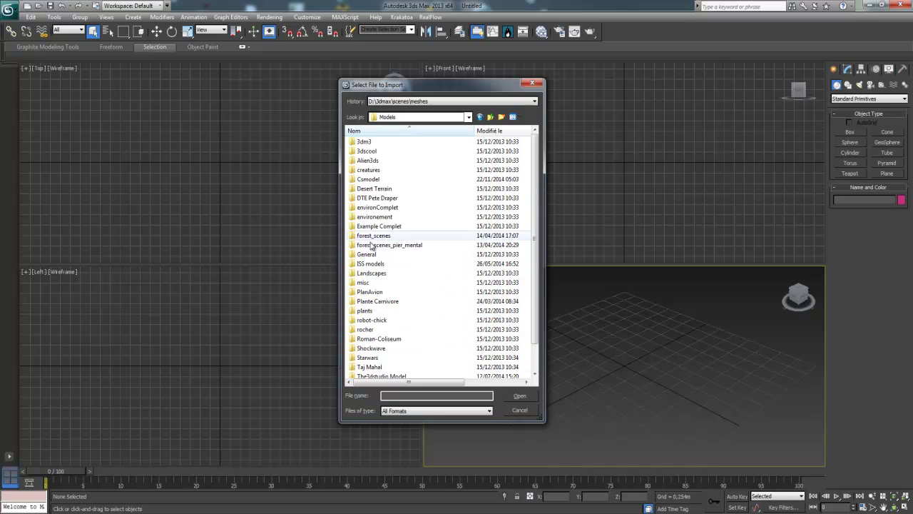
double_click(391, 179)
double_click(376, 171)
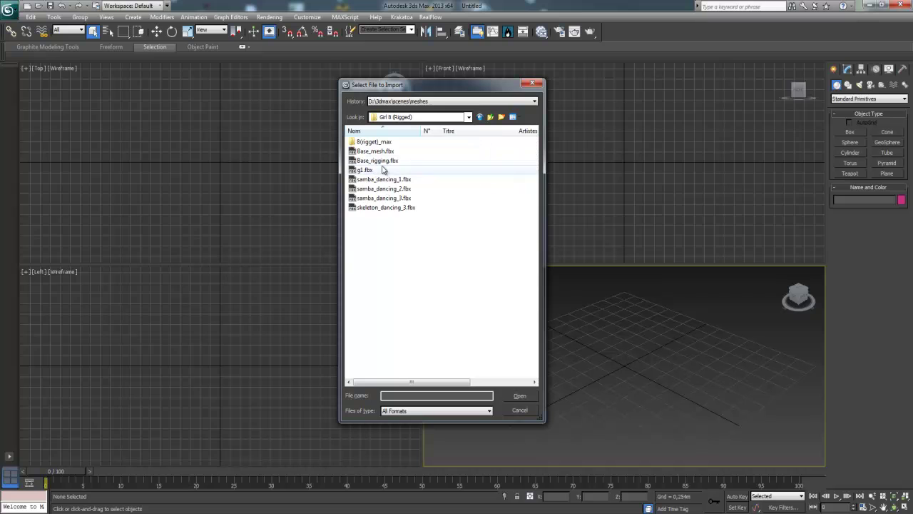
double_click(376, 143)
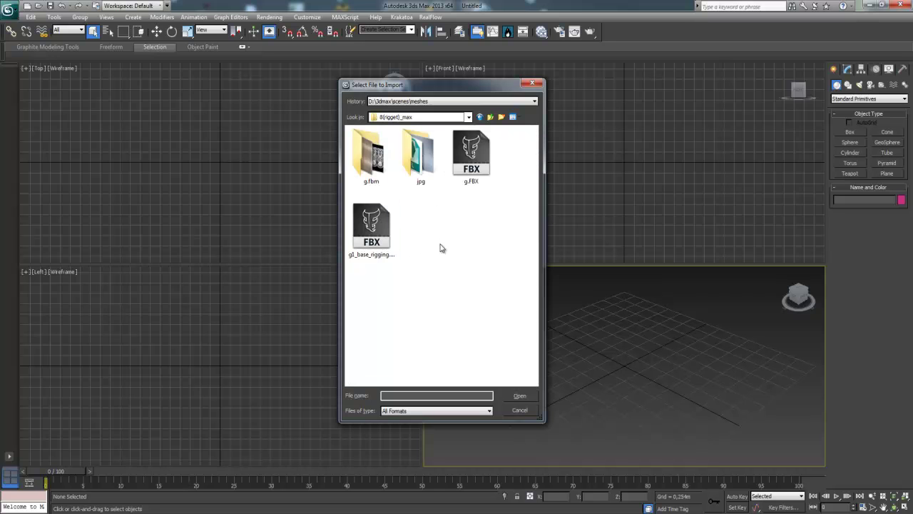
click(376, 233)
click(519, 395)
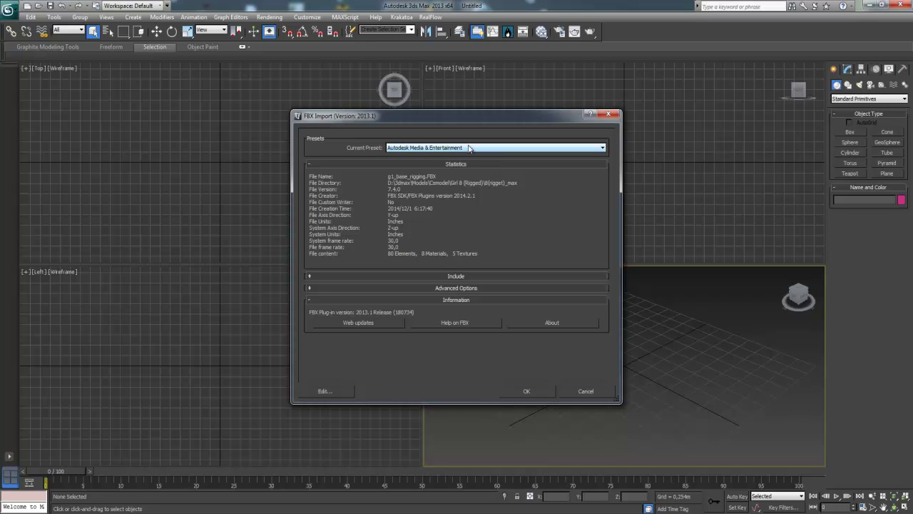
click(527, 390)
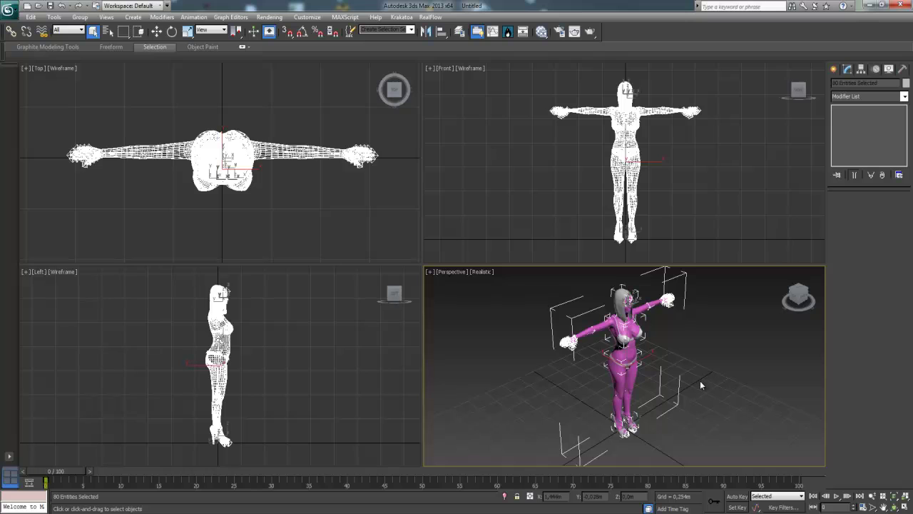
Step: Hide all geometry by category and inspect the object type of the left-hand pinky and head-top joints
click(888, 69)
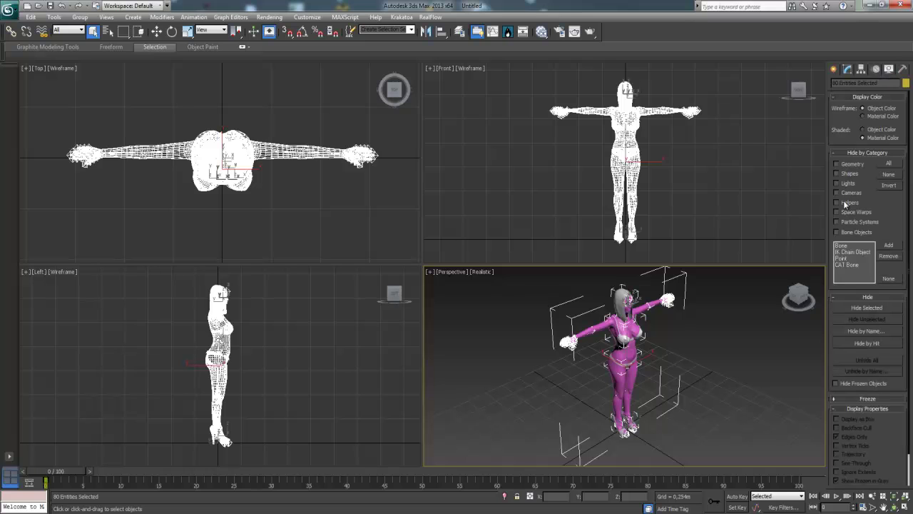
click(837, 163)
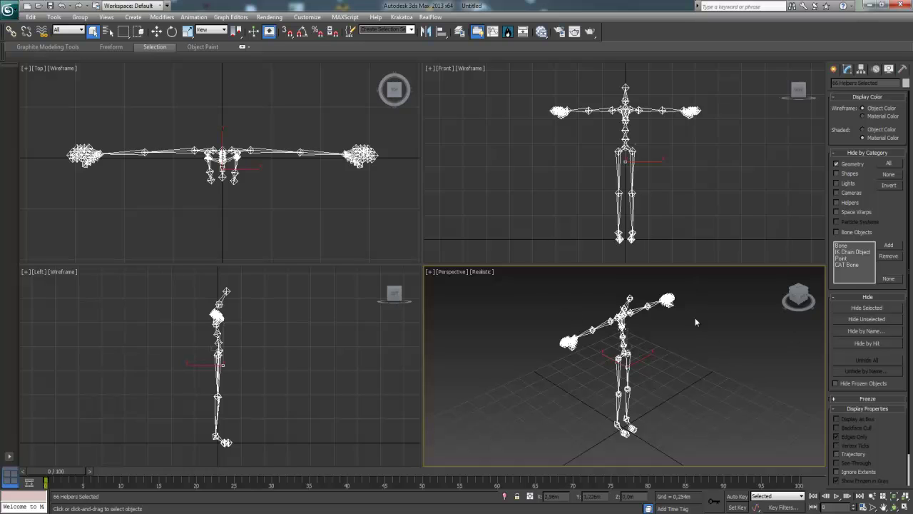
click(668, 301)
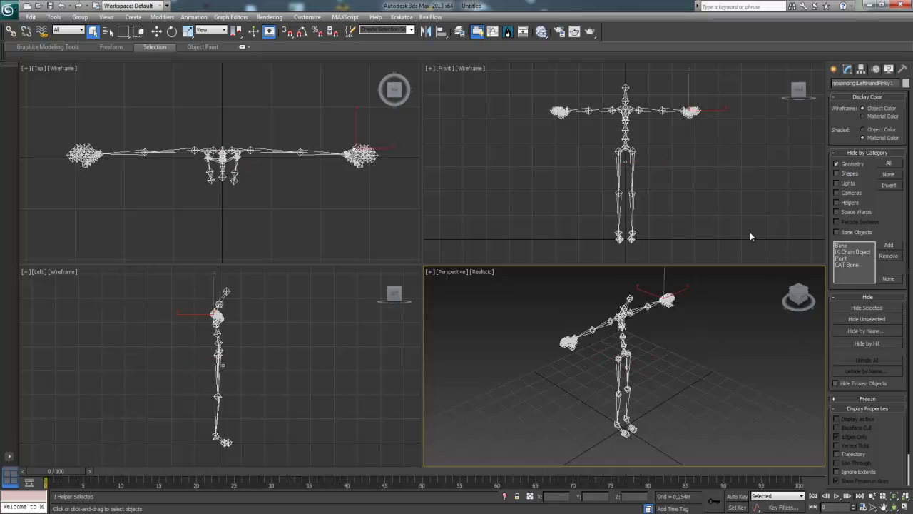
click(848, 69)
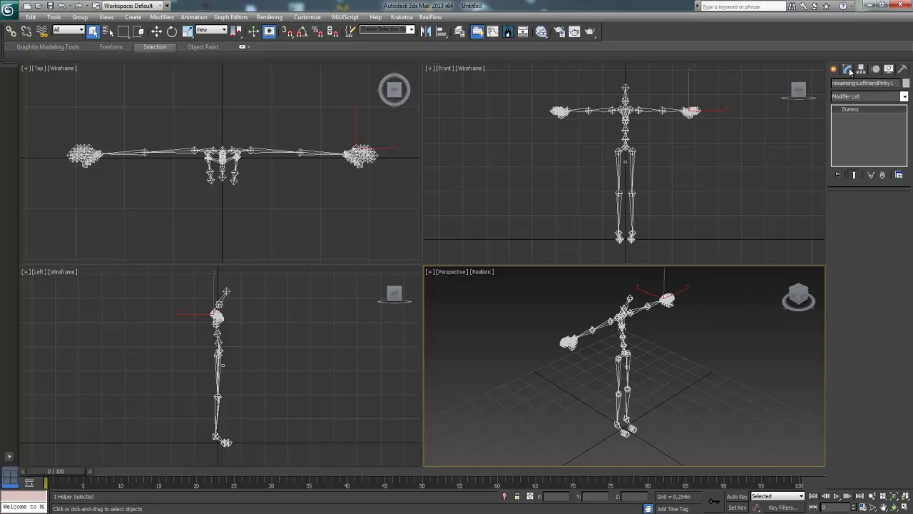
click(628, 298)
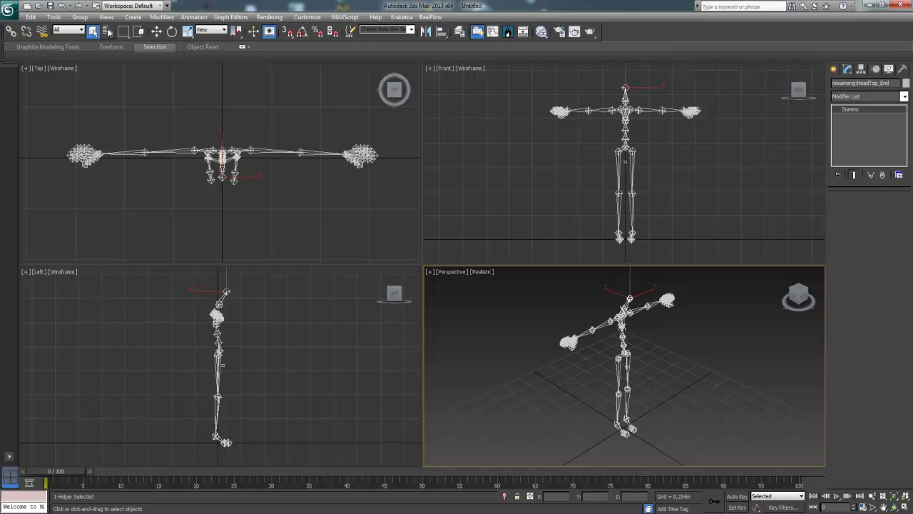
Step: Review the names of the imported skeleton's joints in the scene object list
click(107, 31)
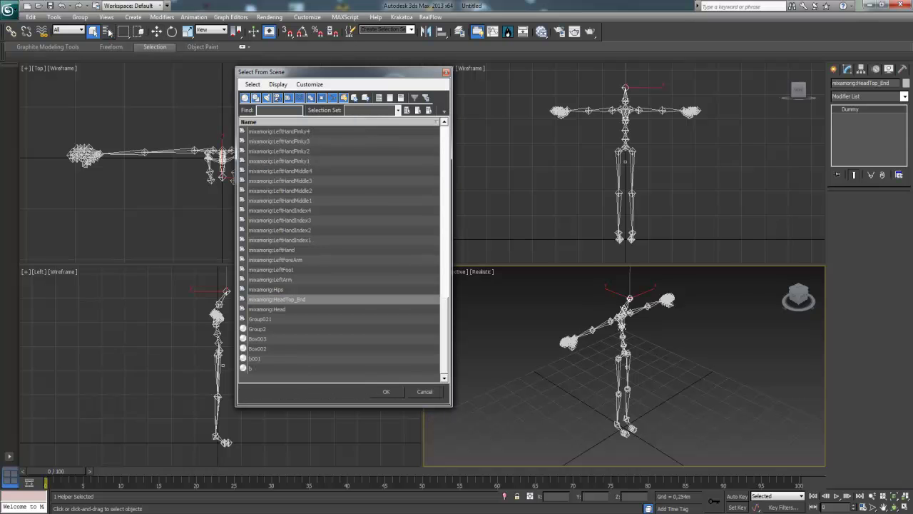
drag(443, 321, 445, 177)
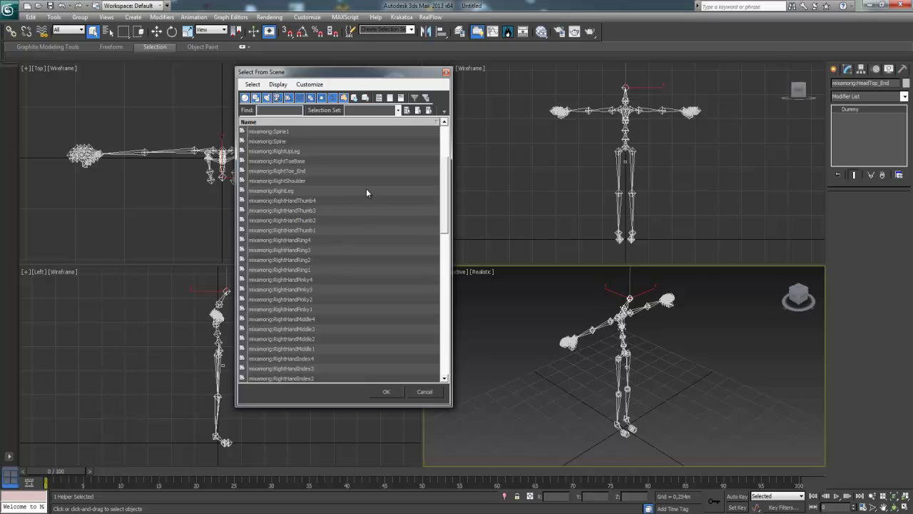
click(388, 392)
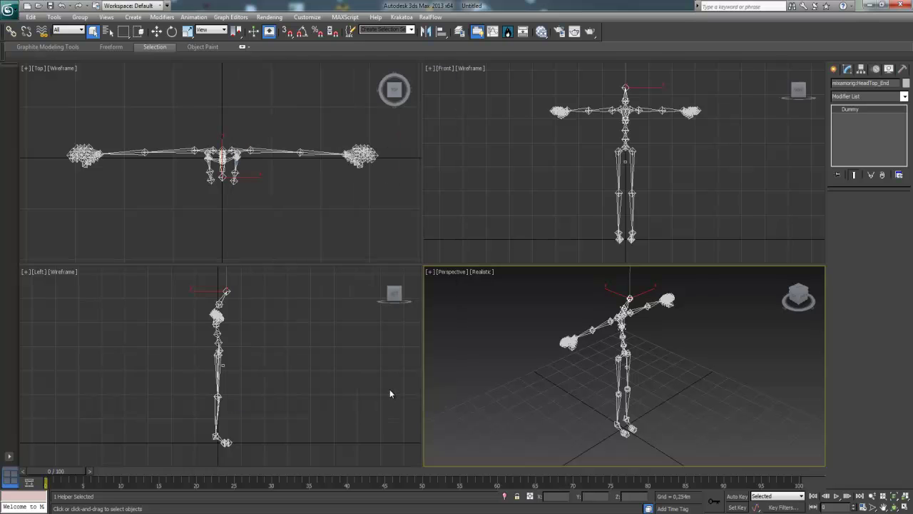
Step: Show the geometry category again and examine the body mesh's Skin modifier with its list of bones
click(888, 68)
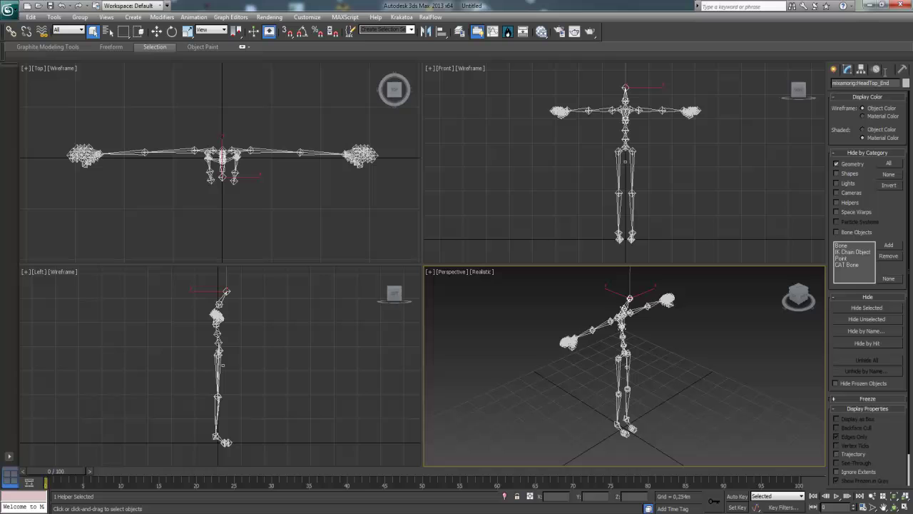
click(837, 163)
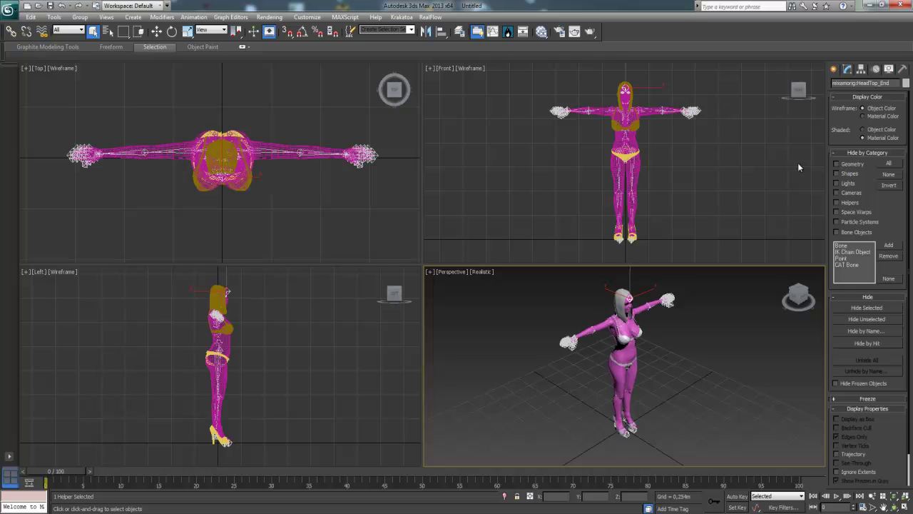
click(635, 168)
click(847, 69)
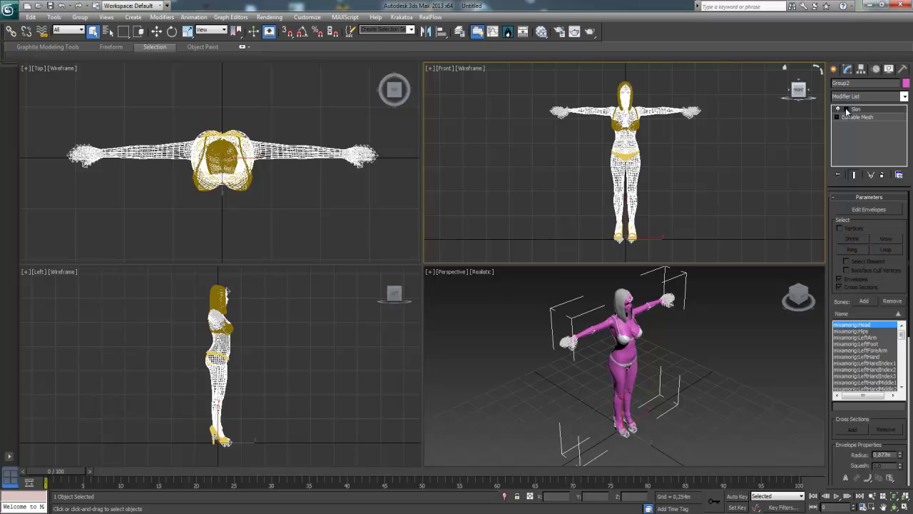
mouse_move(902, 330)
mouse_down()
mouse_move(904, 357)
mouse_move(902, 327)
mouse_up()
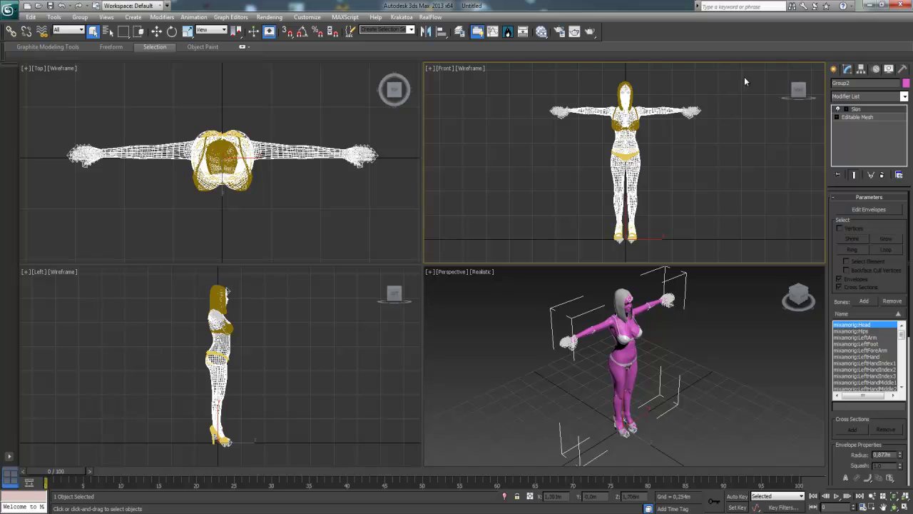
Step: Select the whole character, create a Biped for it with the AutoBiped.ms script, and close the Auto-Biped dialog
drag(740, 106, 521, 240)
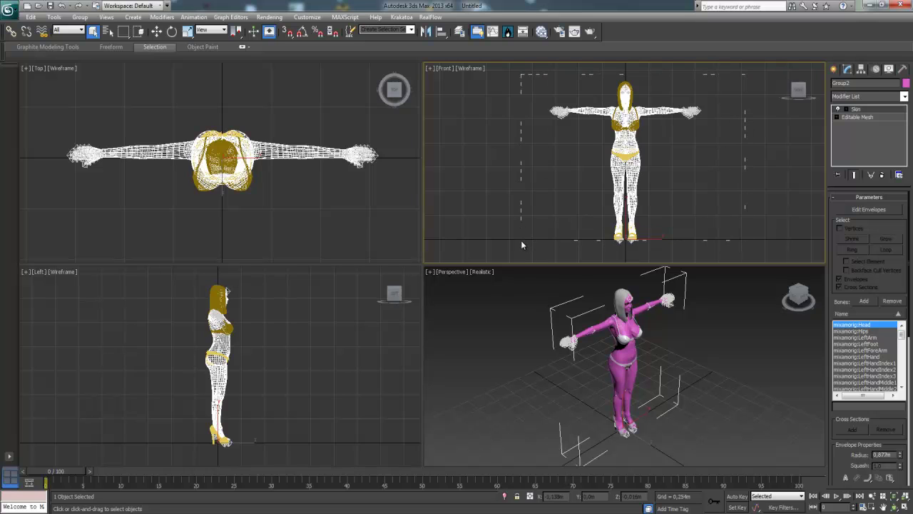
click(902, 68)
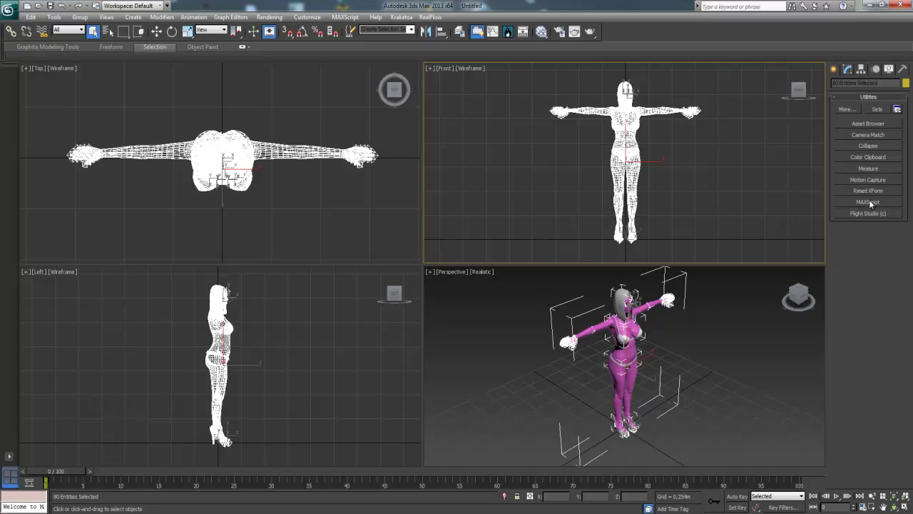
click(869, 201)
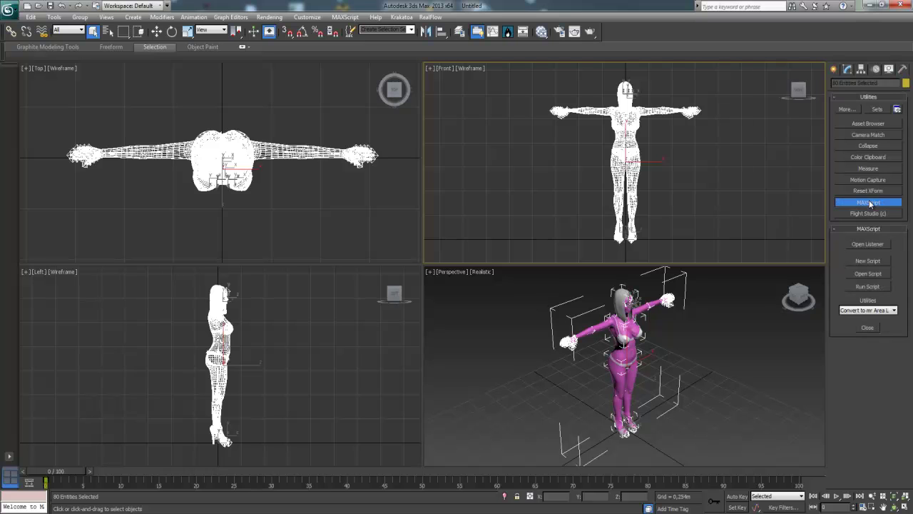
click(868, 287)
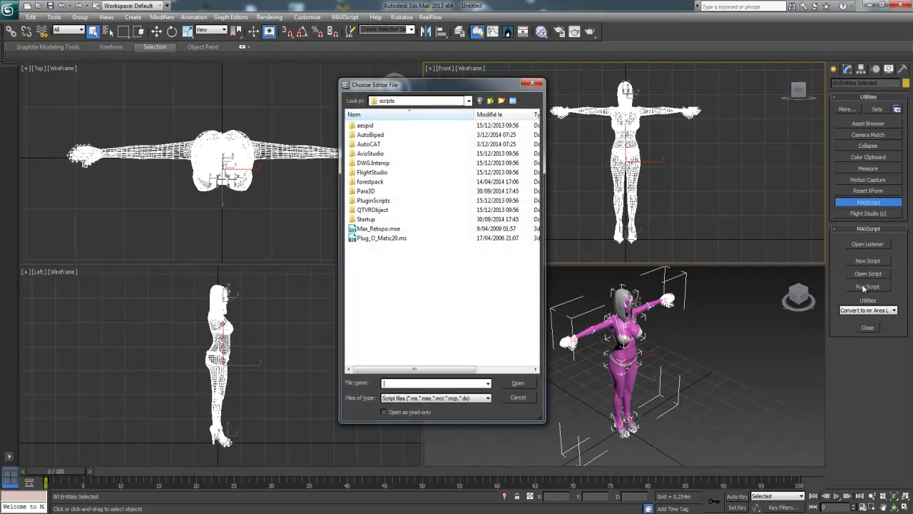
double_click(369, 135)
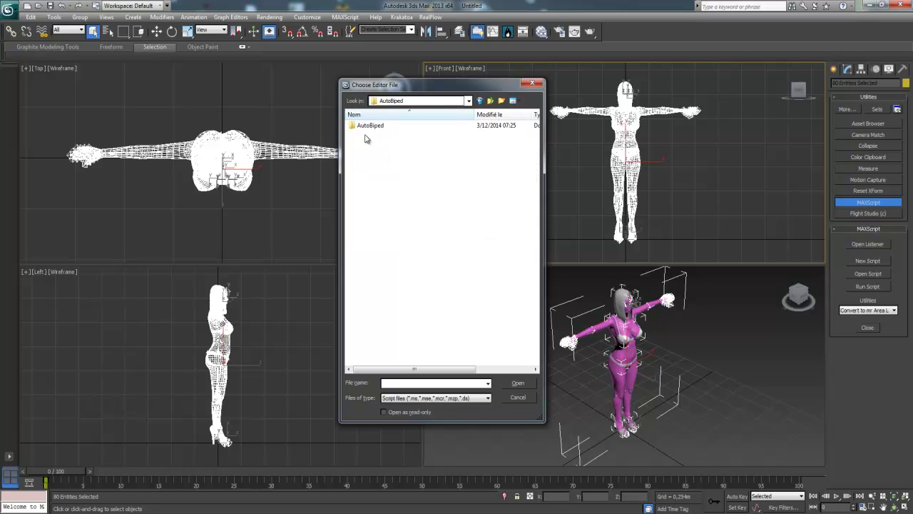
double_click(367, 125)
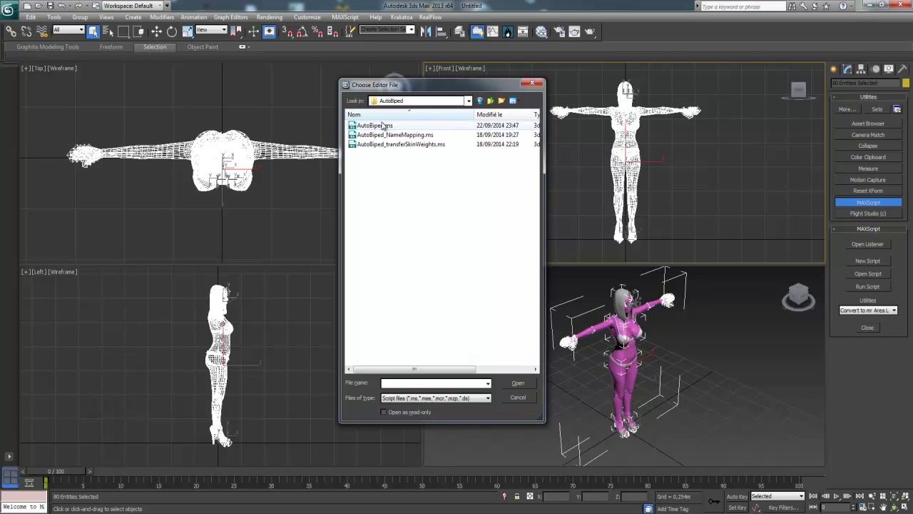
click(371, 126)
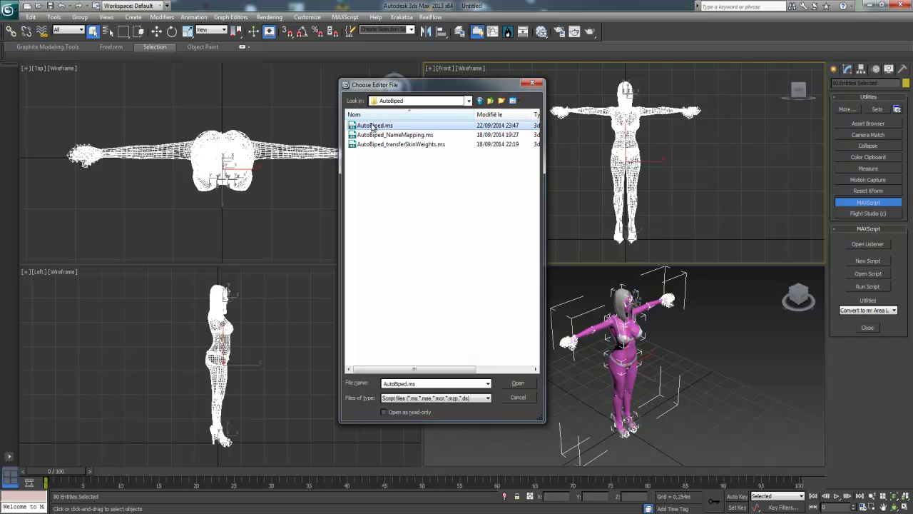
click(516, 382)
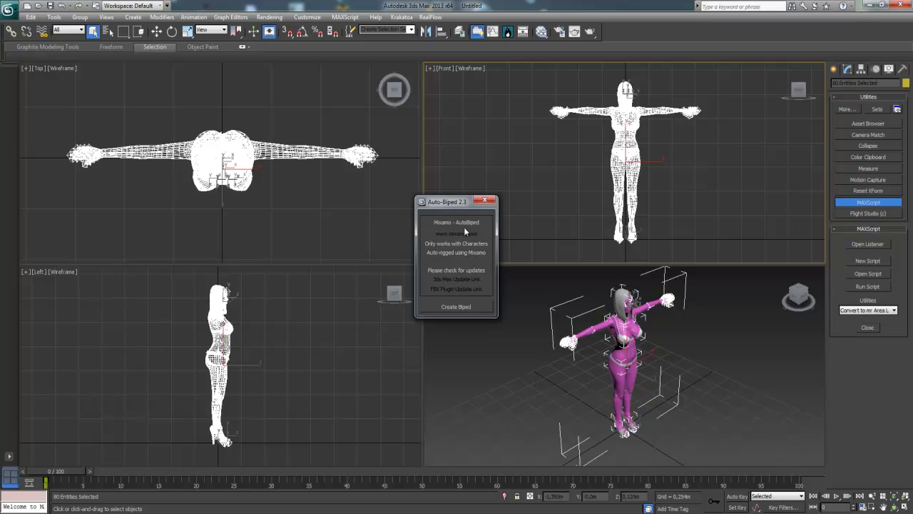
click(455, 306)
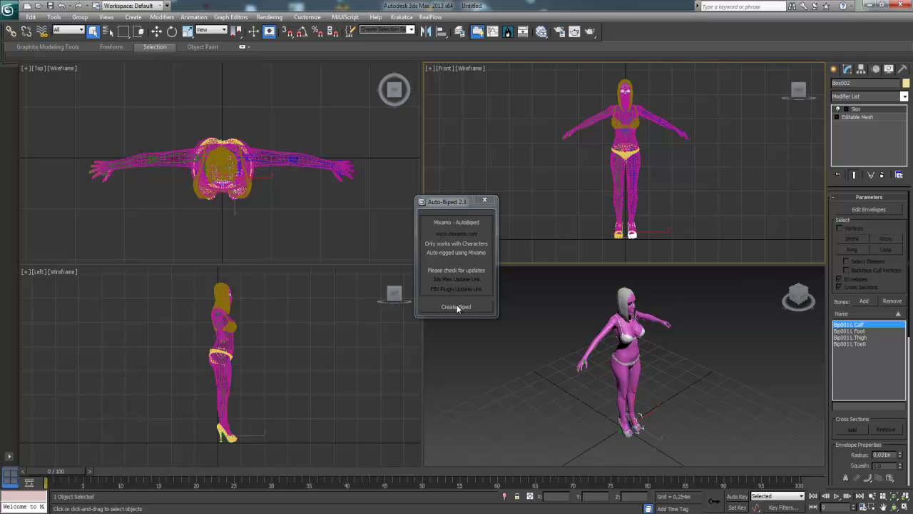
click(486, 203)
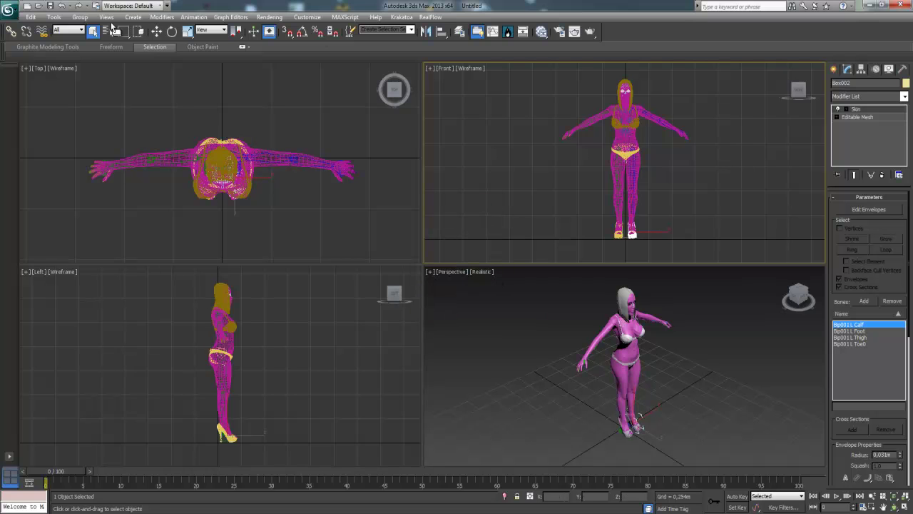
Step: Select the Biped root object Bip001 by name from the scene object list
click(107, 32)
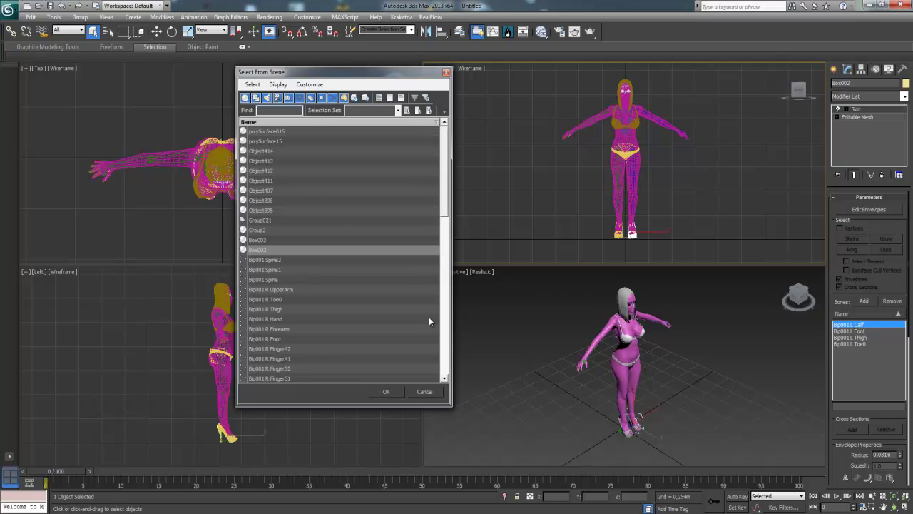
scroll(429, 342, down, 10)
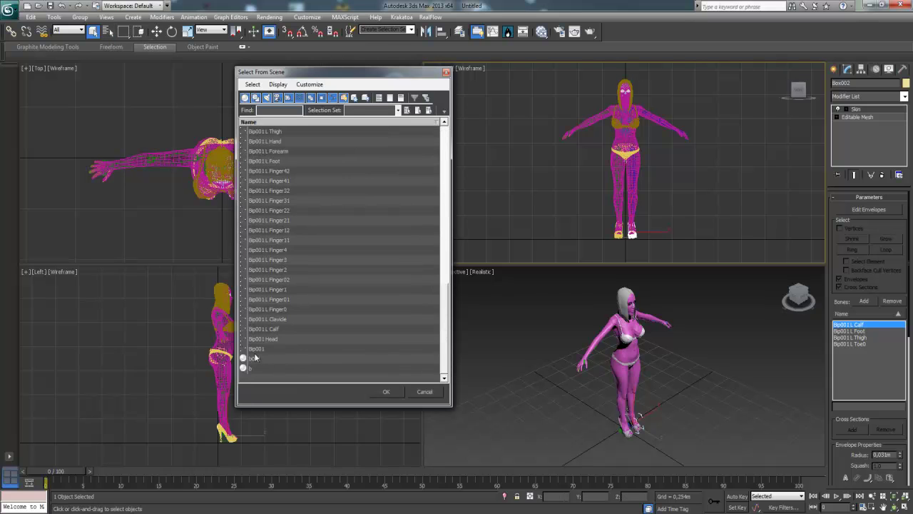
click(260, 349)
click(386, 392)
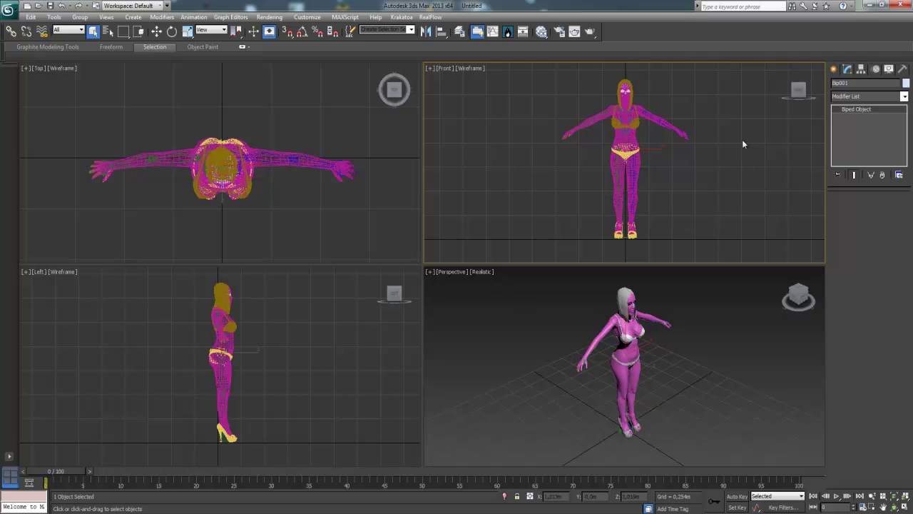
Step: Load the motion file NTSC_dancing6.bip from the 32 Dancing folder onto the Biped and dismiss the obsolete-format notice
click(877, 69)
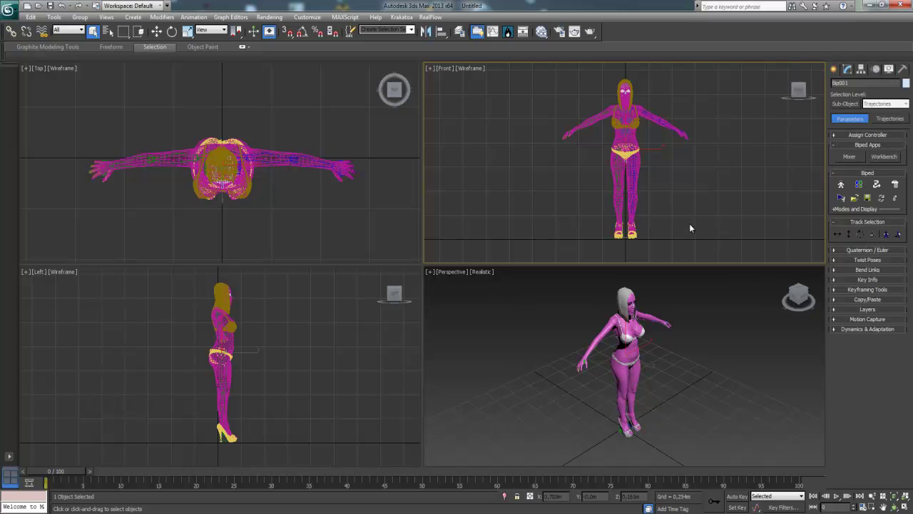
click(855, 200)
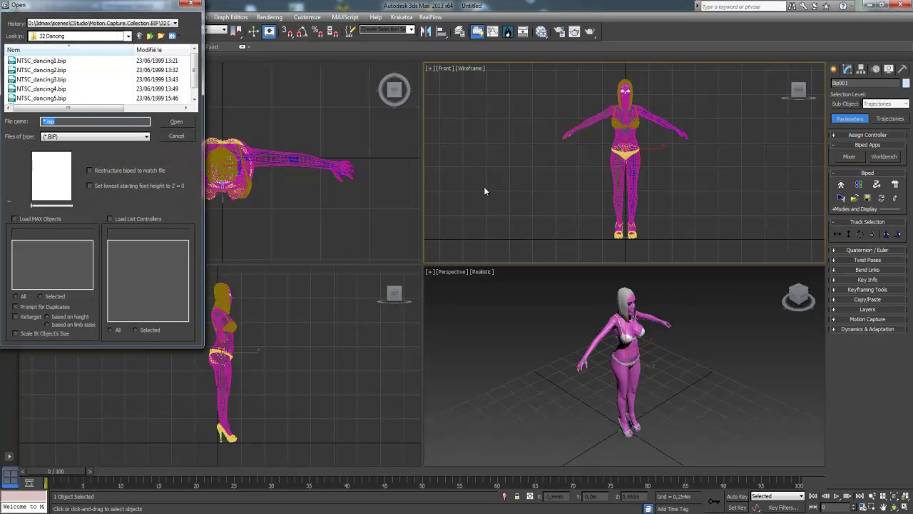
drag(130, 9, 354, 63)
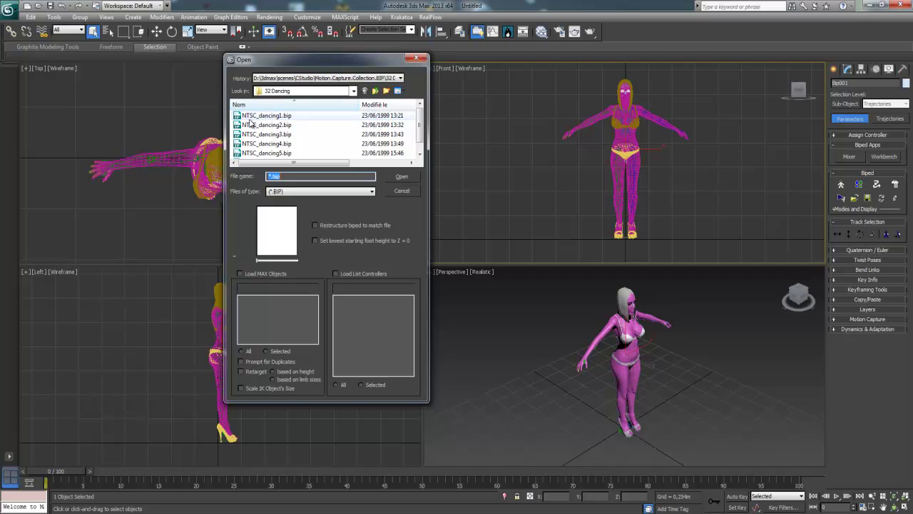
scroll(321, 133, down, 1)
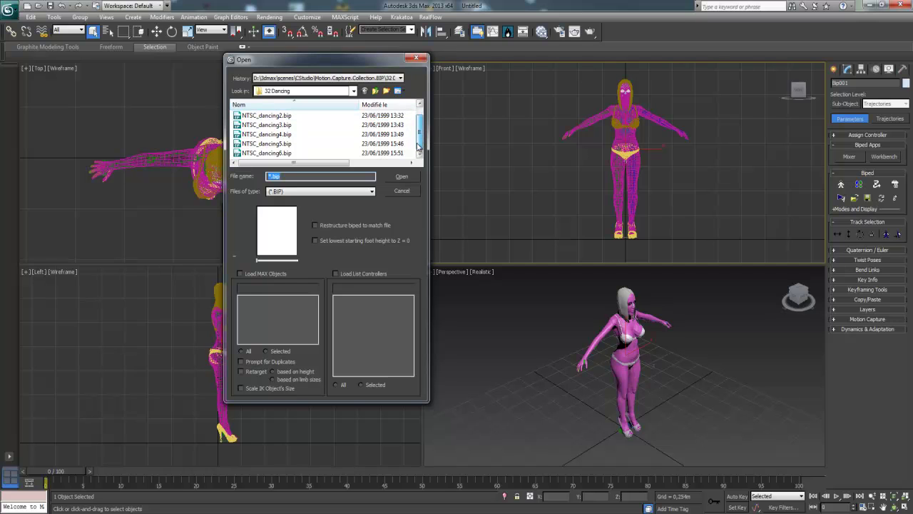
click(286, 153)
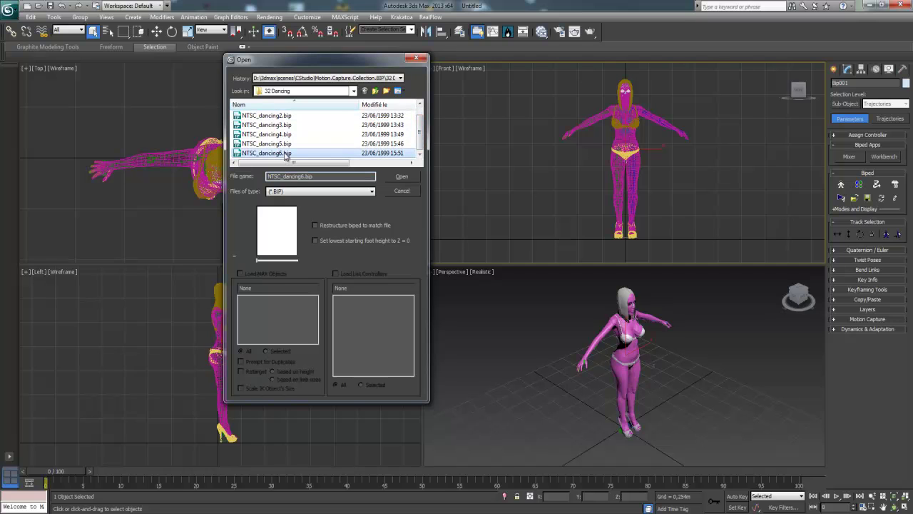
click(401, 177)
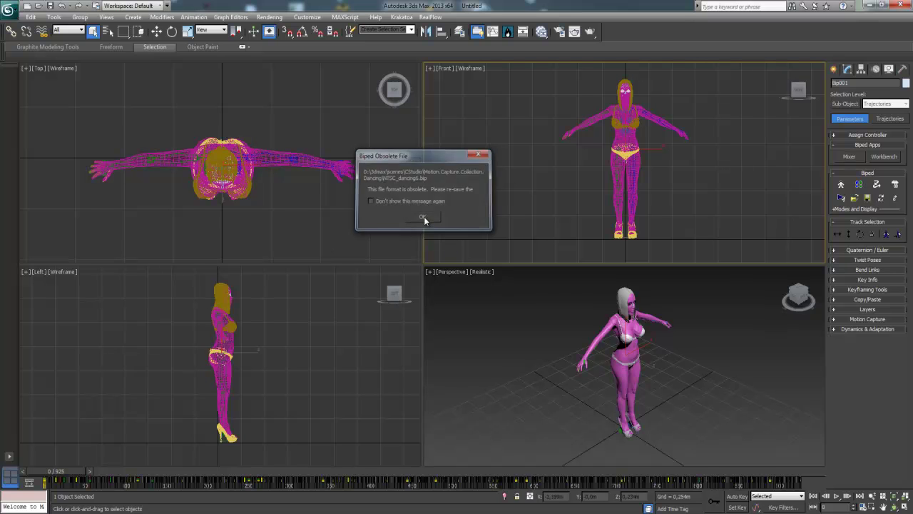
click(423, 218)
Step: Deselect the Biped and play the dance animation in the Perspective view, stopping at about frame 425
click(504, 342)
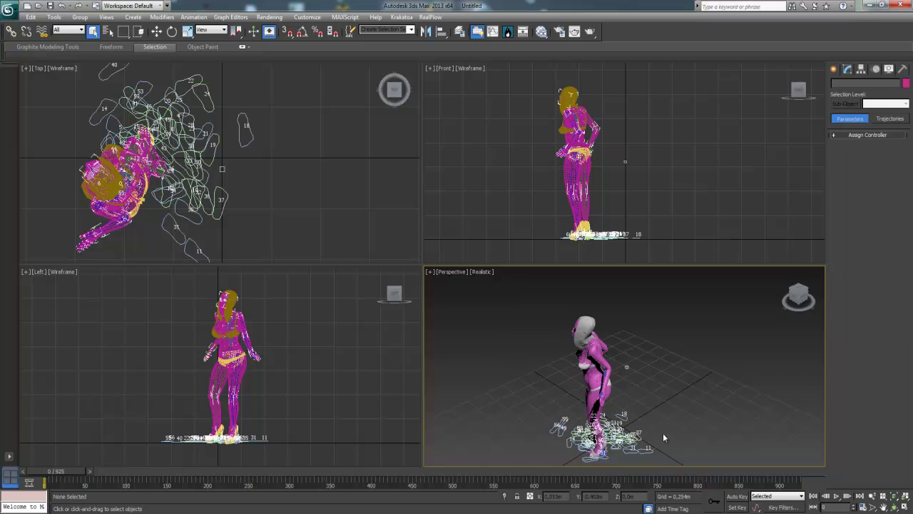
click(837, 496)
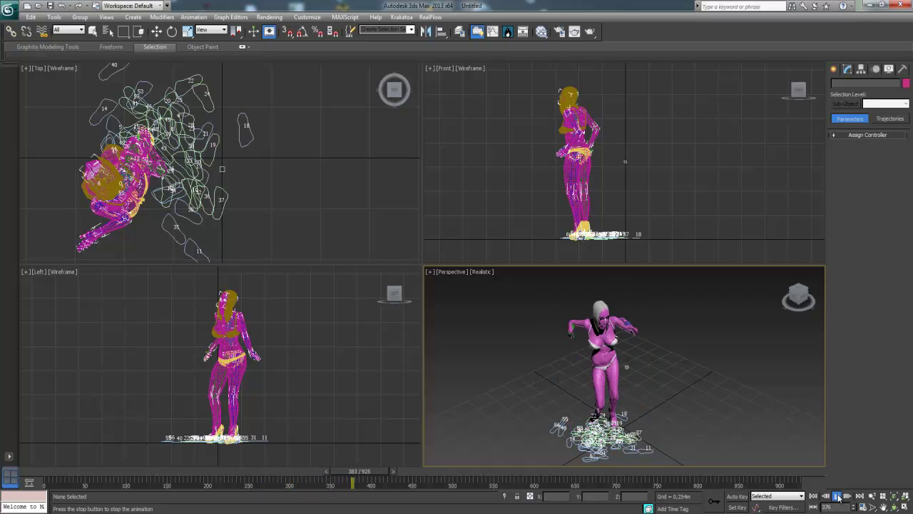
click(839, 498)
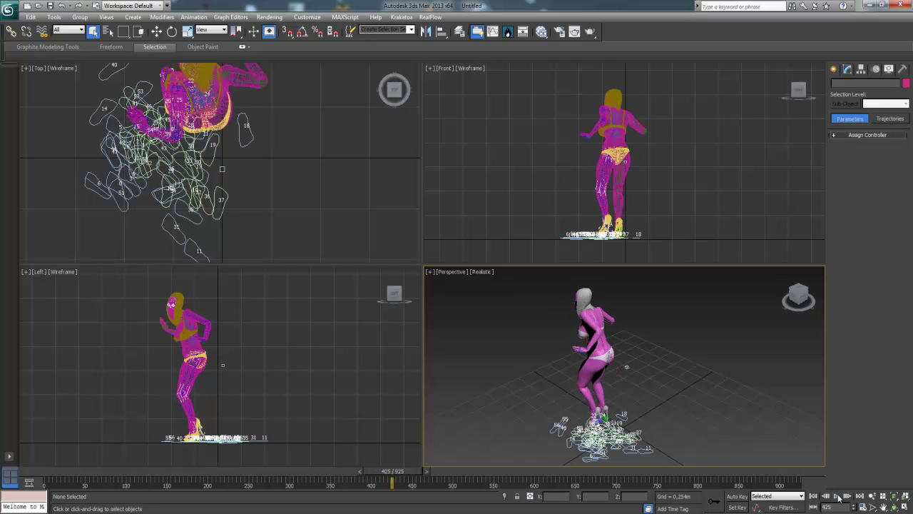
Step: Reset 3ds Max to an empty scene
click(8, 9)
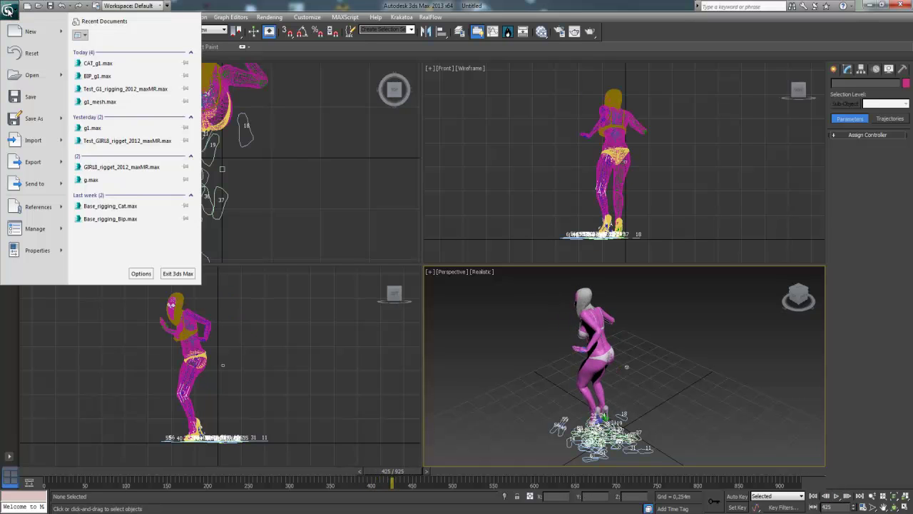
click(31, 54)
click(465, 294)
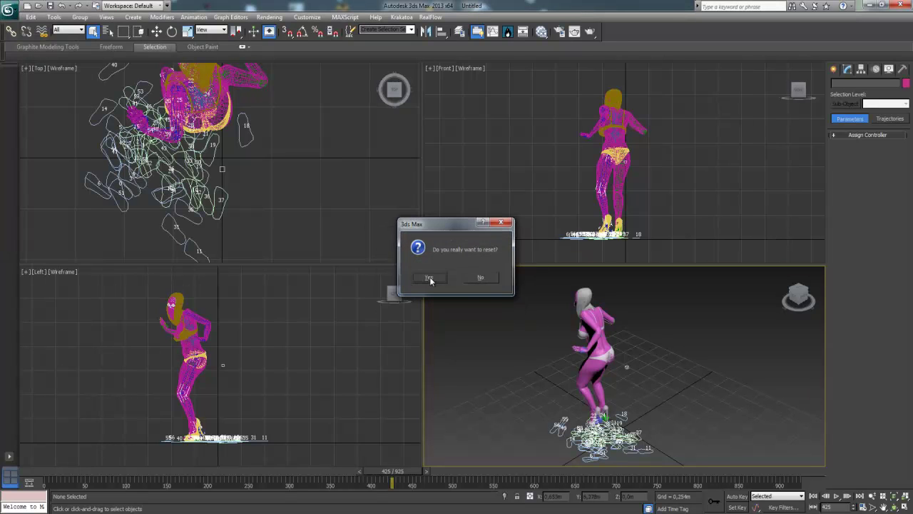
click(430, 277)
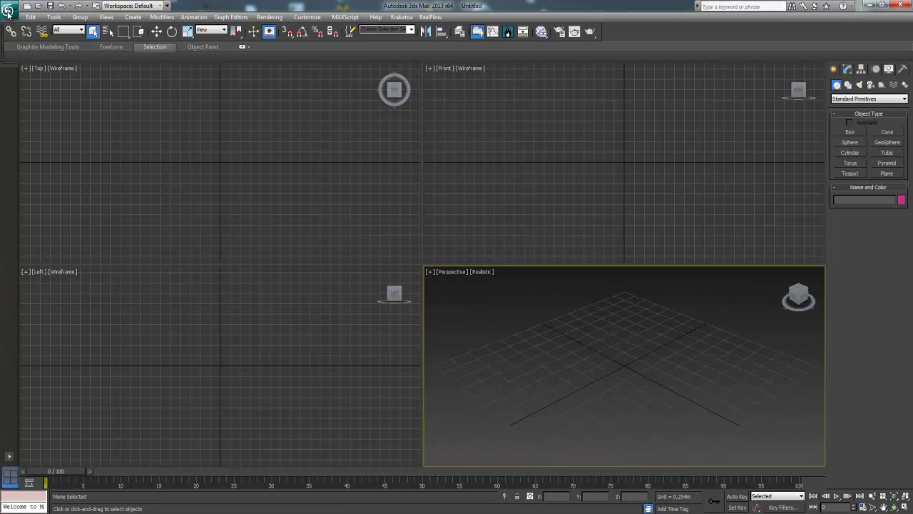
Step: Import g1_base_rigging.FBX into the empty scene with the Autodesk Media & Entertainment preset
click(7, 11)
click(29, 145)
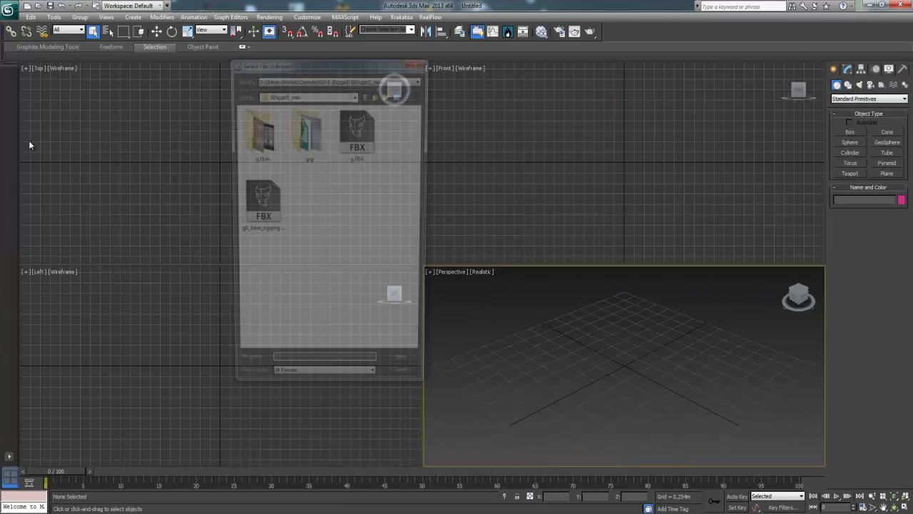
double_click(269, 208)
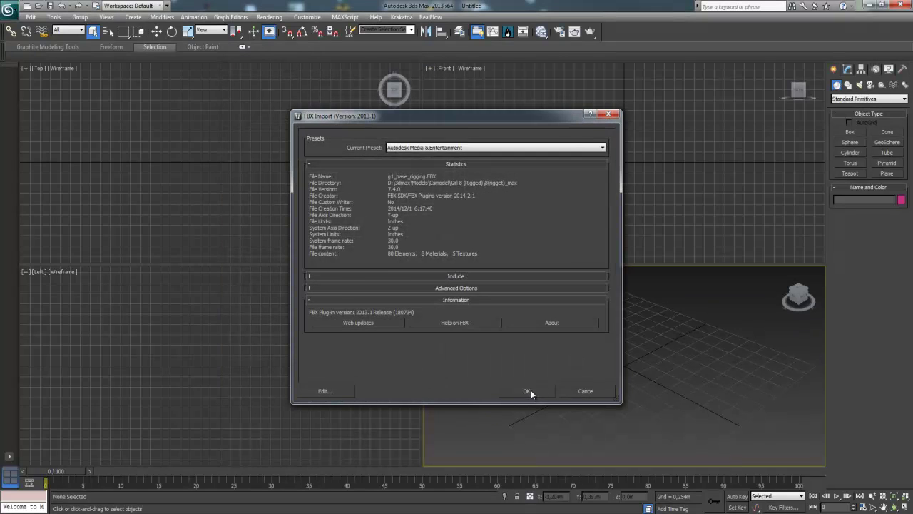
click(531, 390)
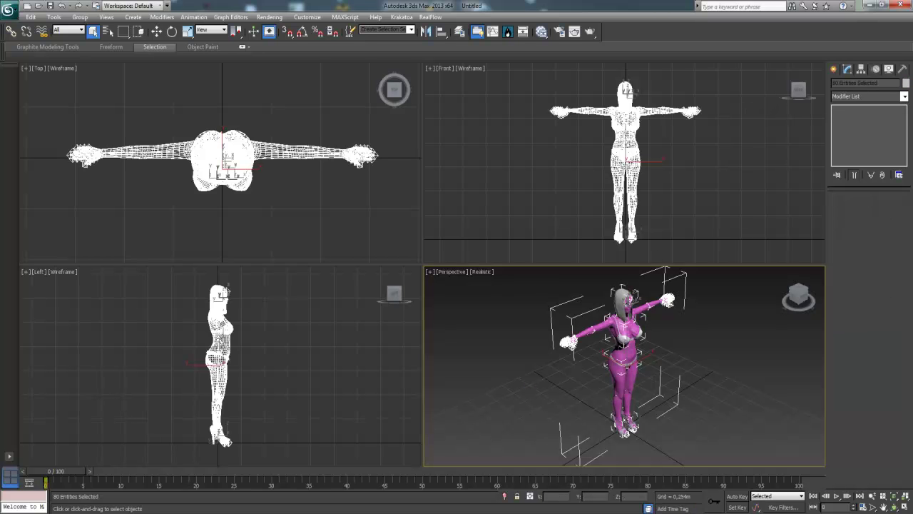
Step: Run the AutoCAT.ms script on the imported character, create its CAT rig, and close the Auto-CAT dialog
click(904, 69)
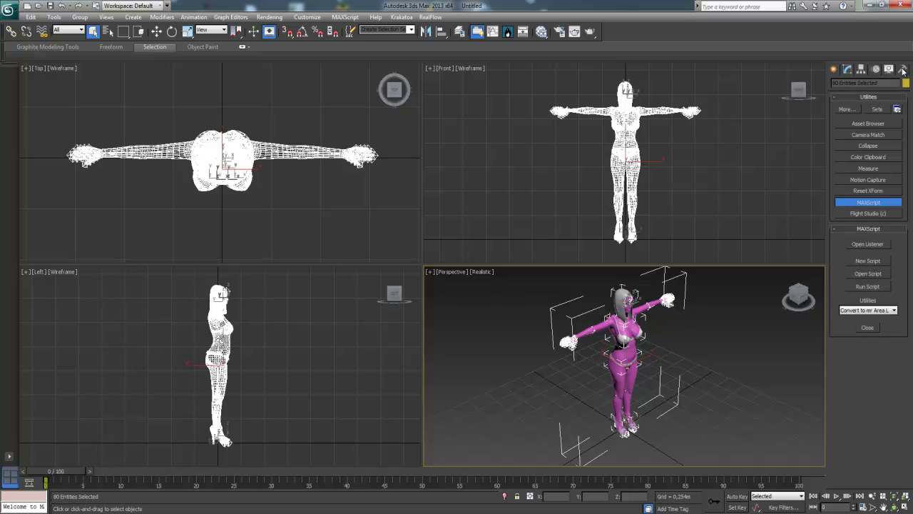
click(866, 285)
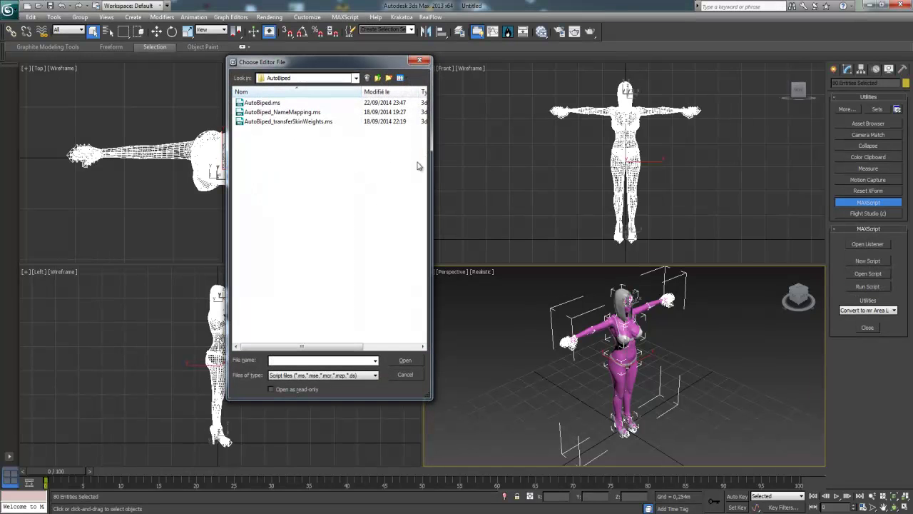
click(377, 78)
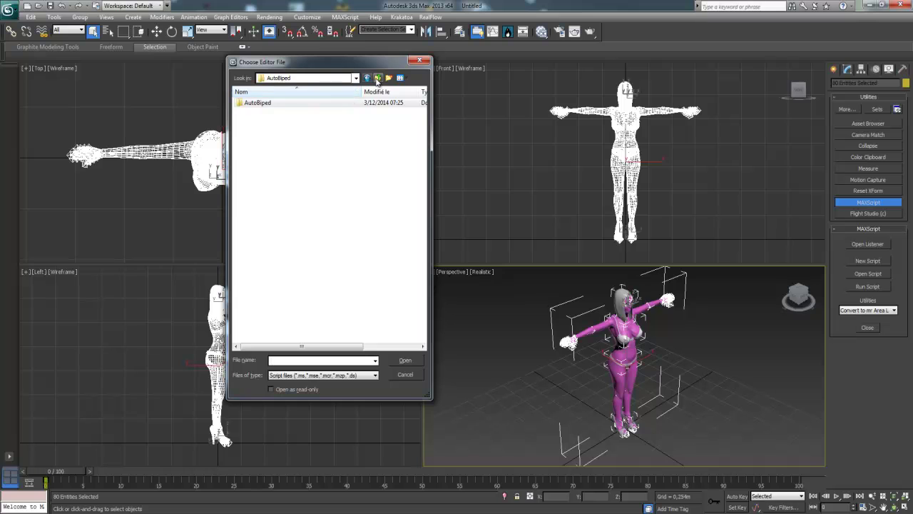
click(378, 78)
double_click(257, 123)
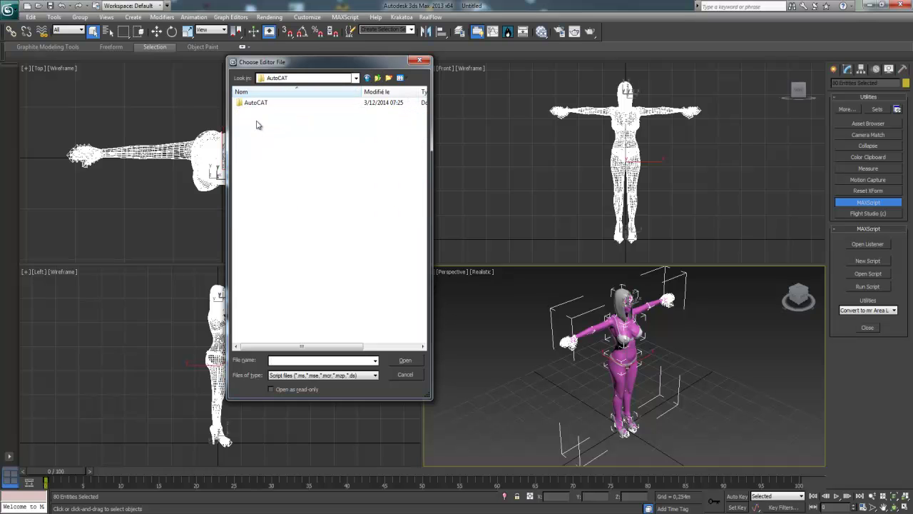
click(260, 105)
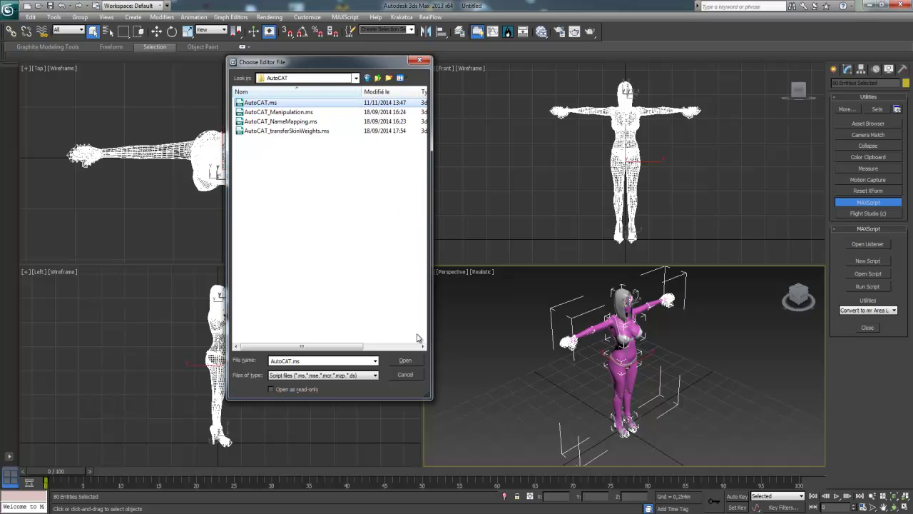
click(405, 362)
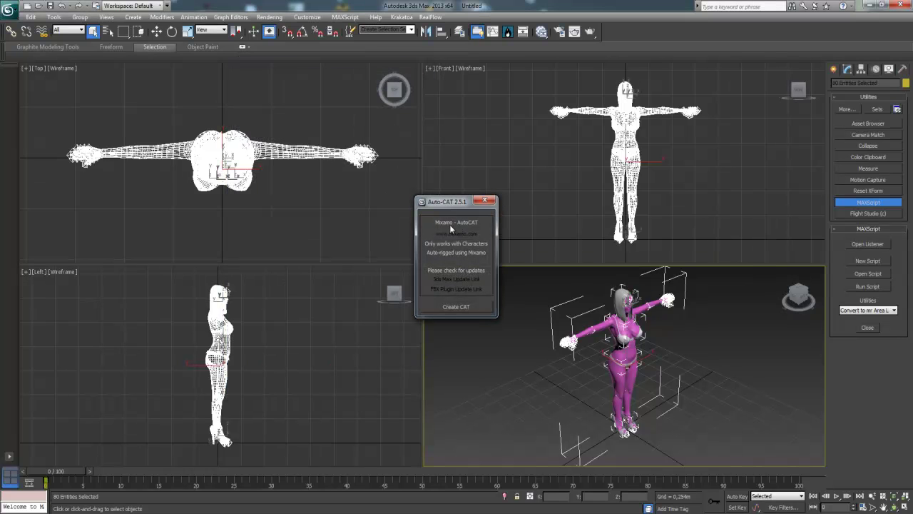
click(461, 307)
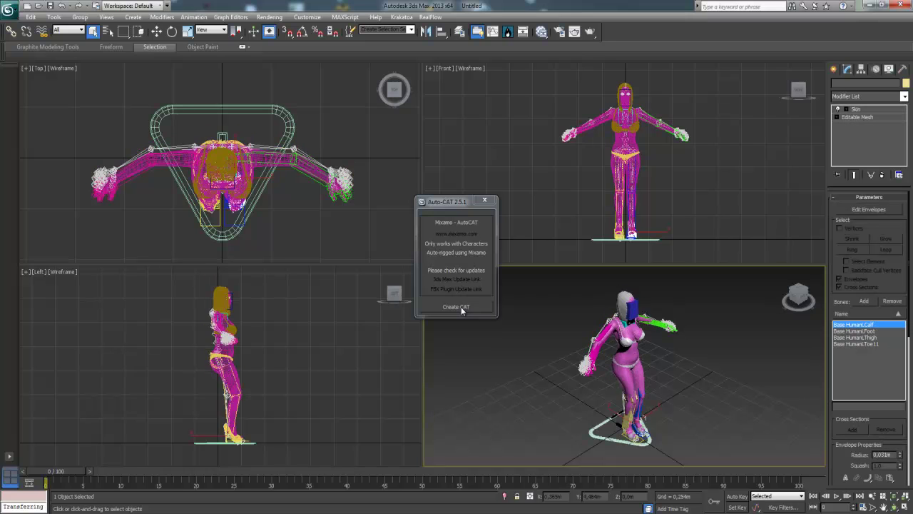
click(484, 200)
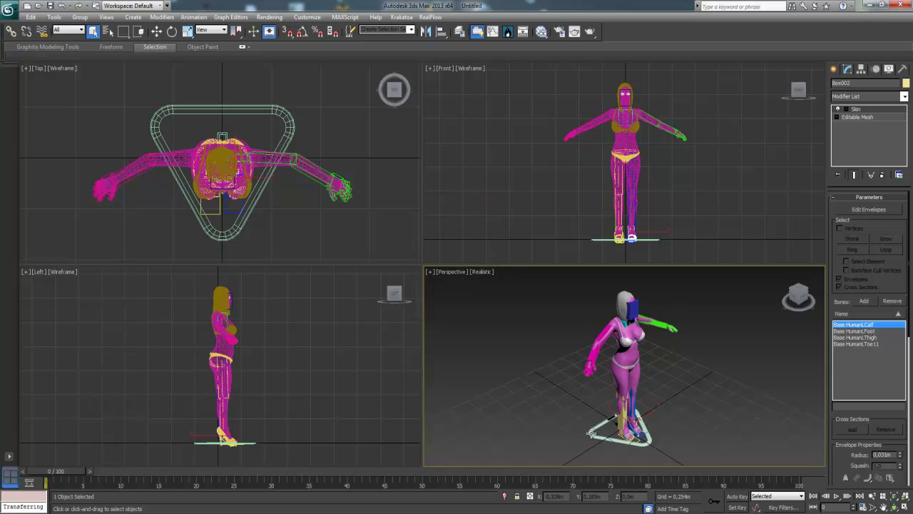
Step: Select the triangular CAT parent at the character's feet
click(591, 433)
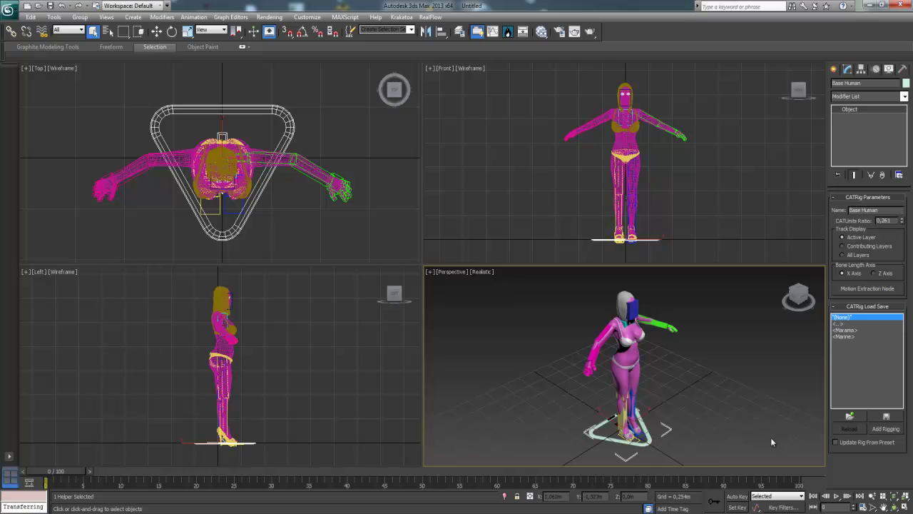
click(853, 418)
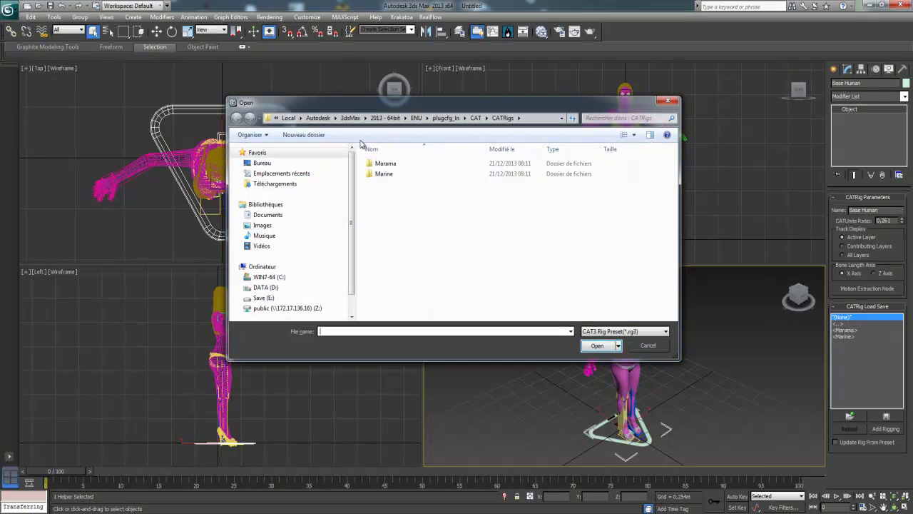
click(262, 288)
double_click(382, 174)
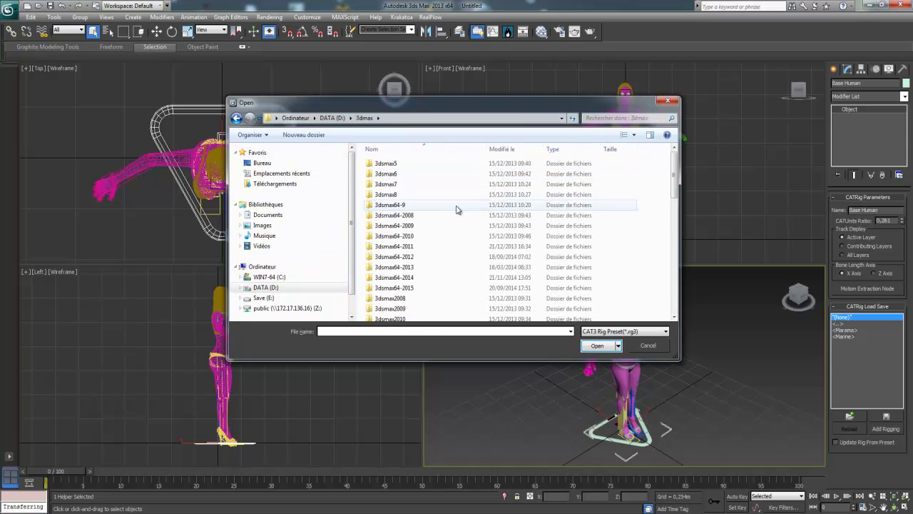
scroll(464, 214, down, 10)
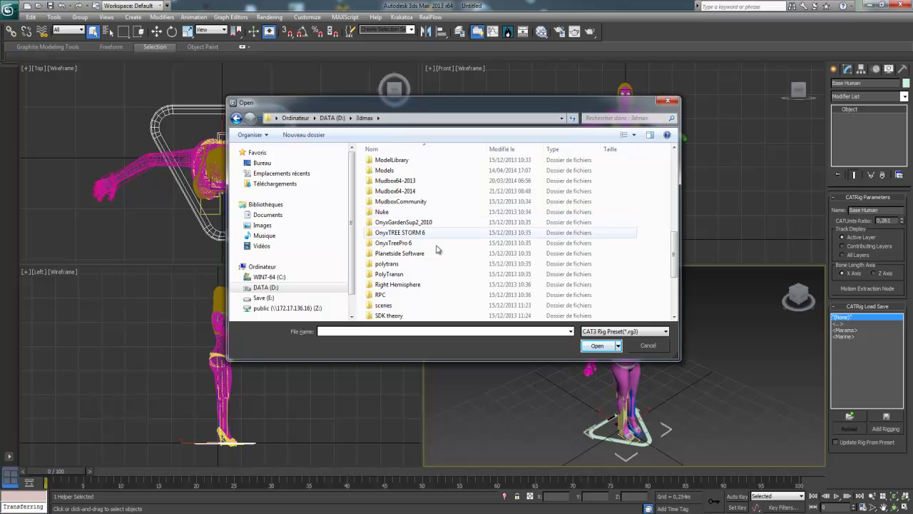
double_click(393, 305)
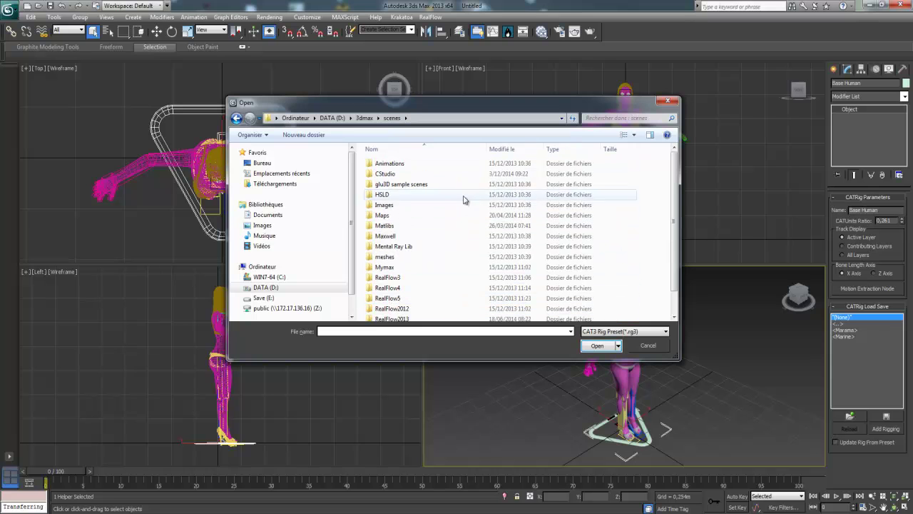
double_click(386, 174)
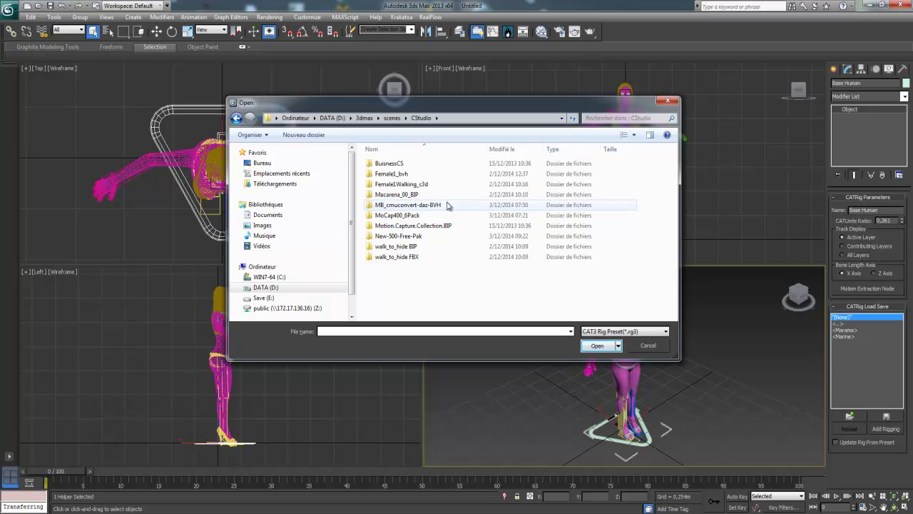
double_click(392, 216)
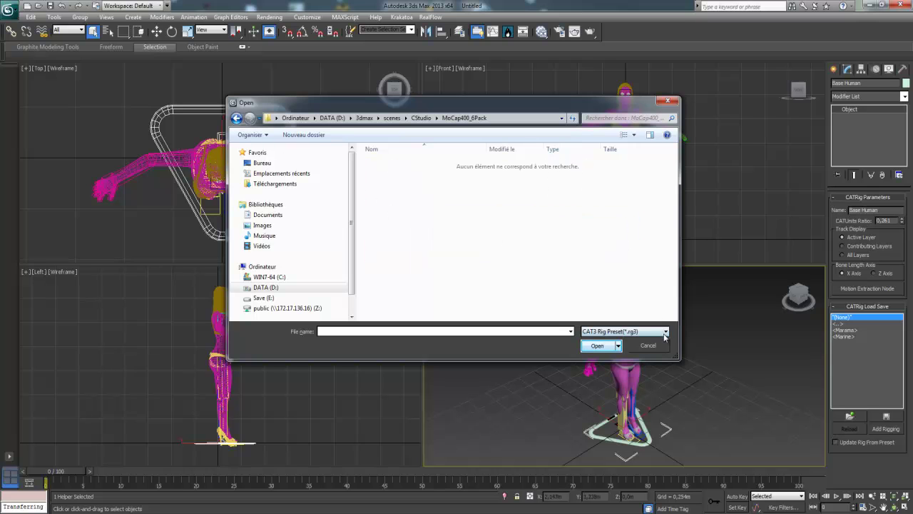
click(642, 331)
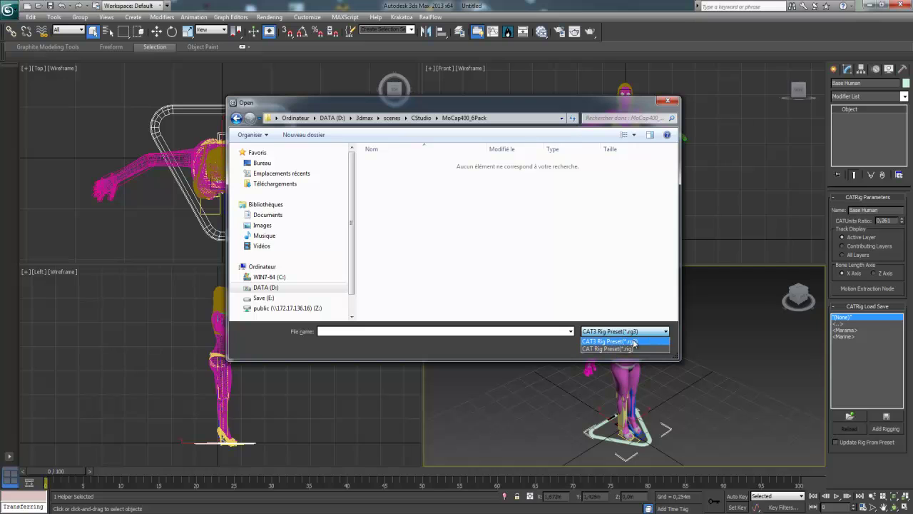
click(663, 341)
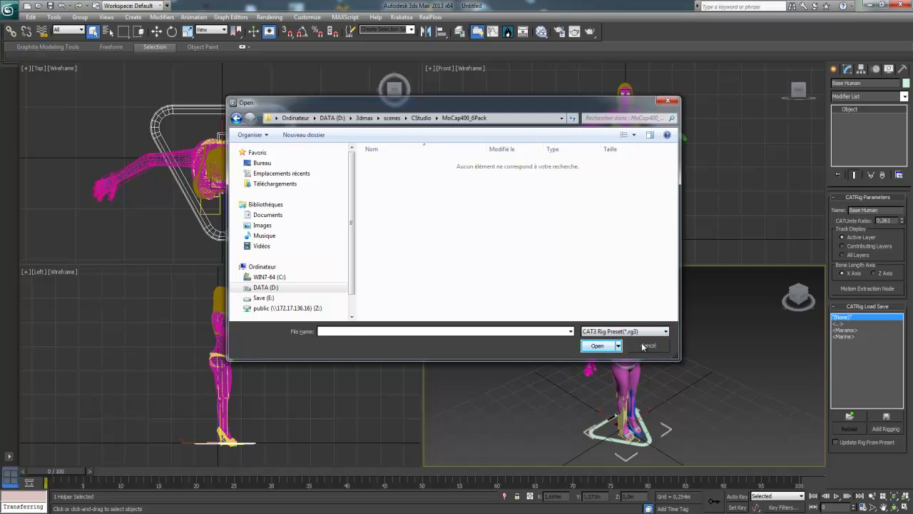
click(643, 347)
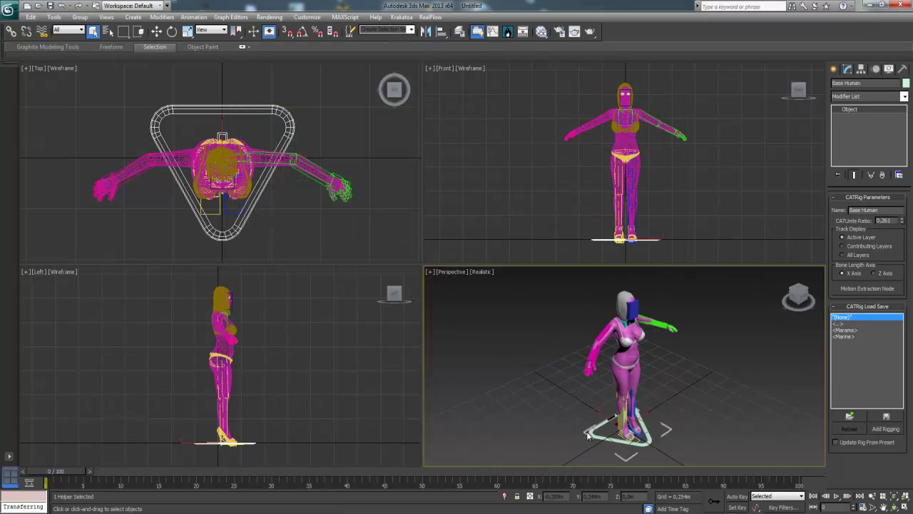
Step: Open the CAT rig's clip loading dialog from its motion settings and set the file type to BioVision BVH
click(863, 210)
click(875, 68)
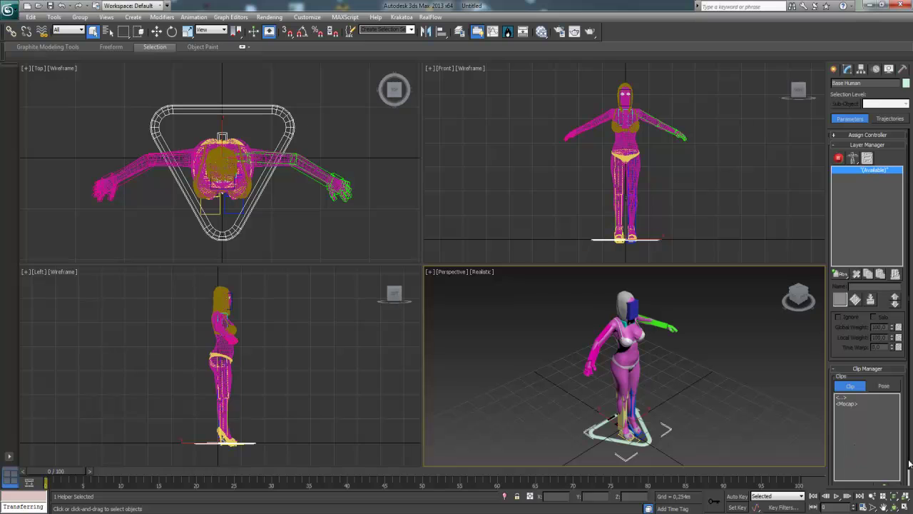
scroll(907, 457, down, 1)
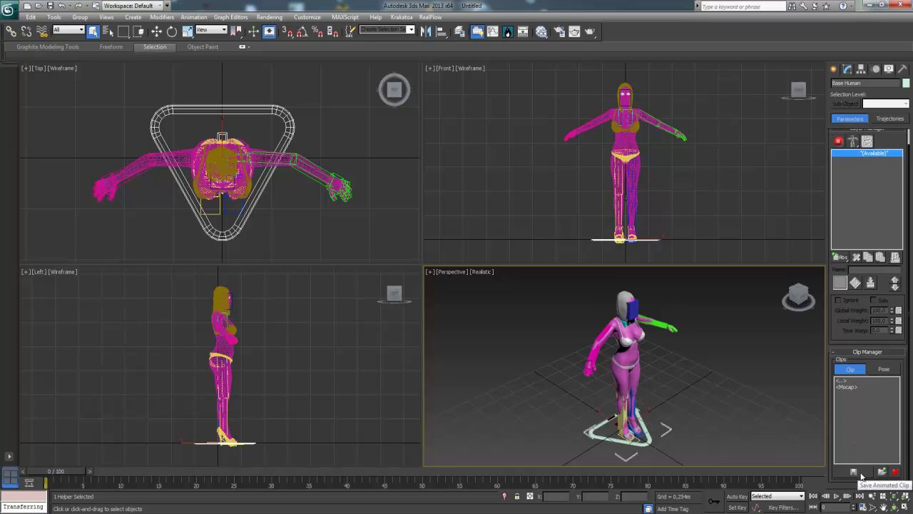
click(882, 472)
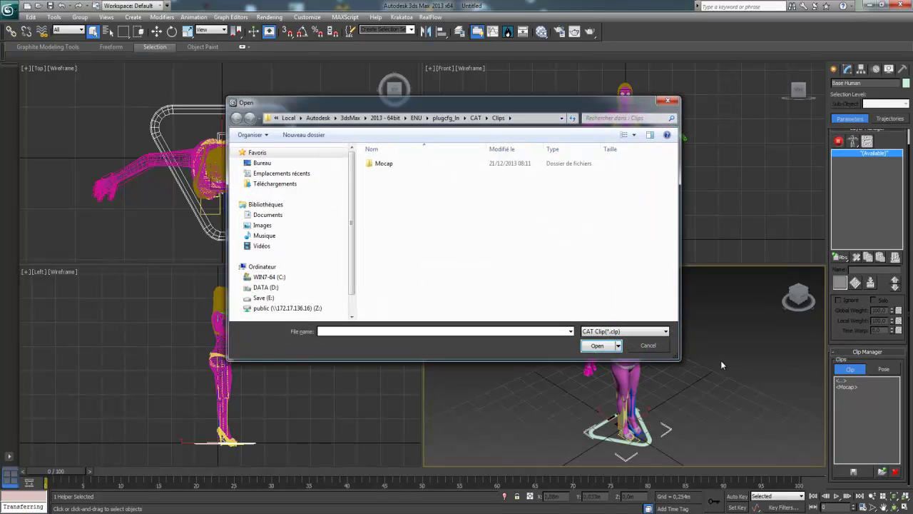
click(660, 331)
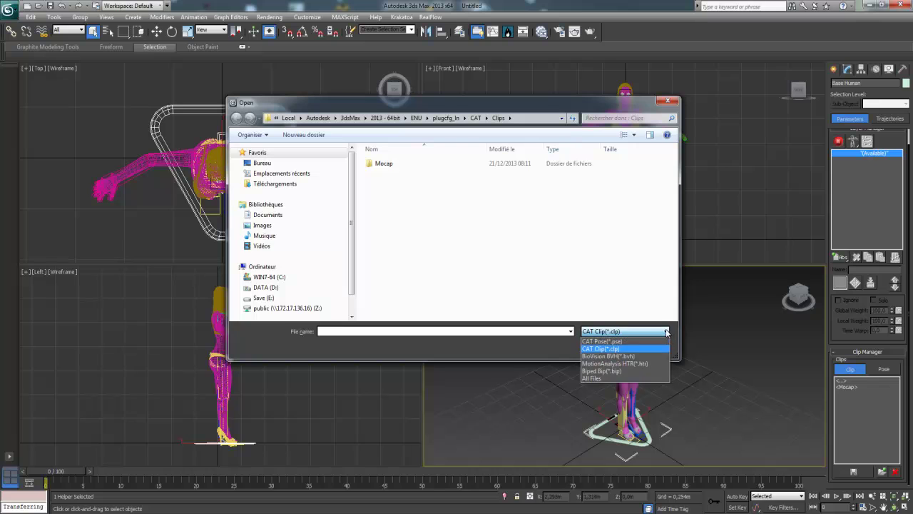
click(621, 357)
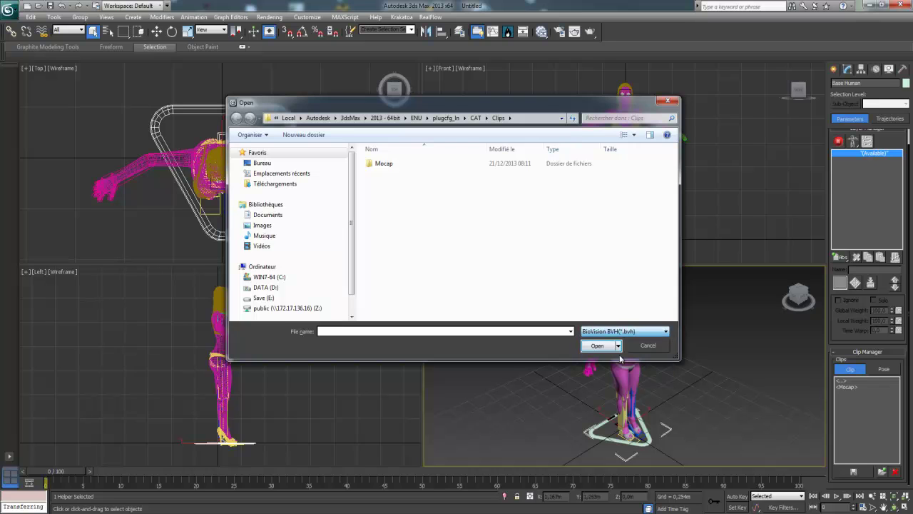
Step: Load samba_dancing_3.bvh from the 3dmax\scenes\CStudio\Female1_bvh folder on the DATA (D:) drive
click(276, 288)
double_click(384, 174)
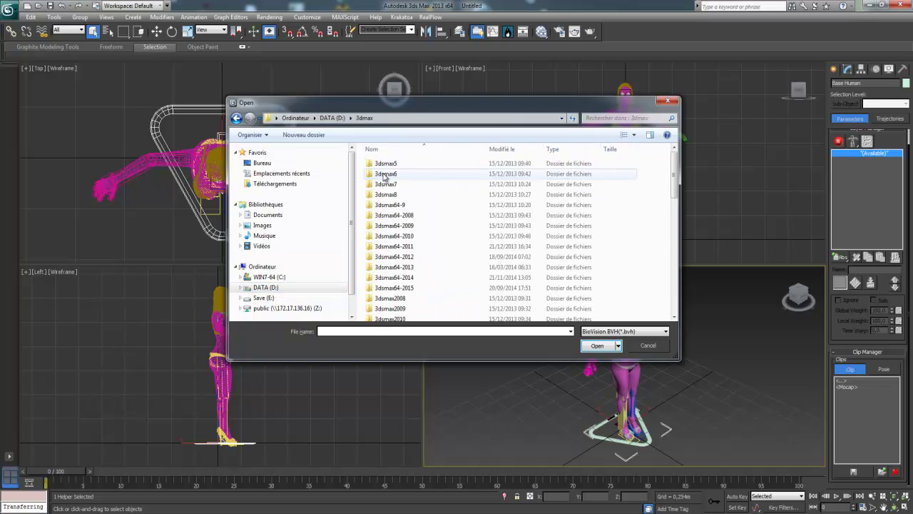
scroll(464, 218, down, 10)
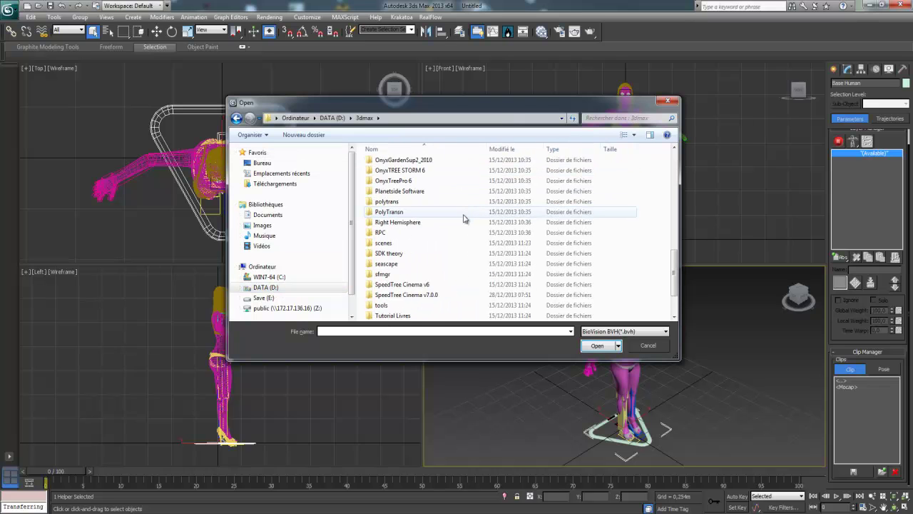
double_click(399, 242)
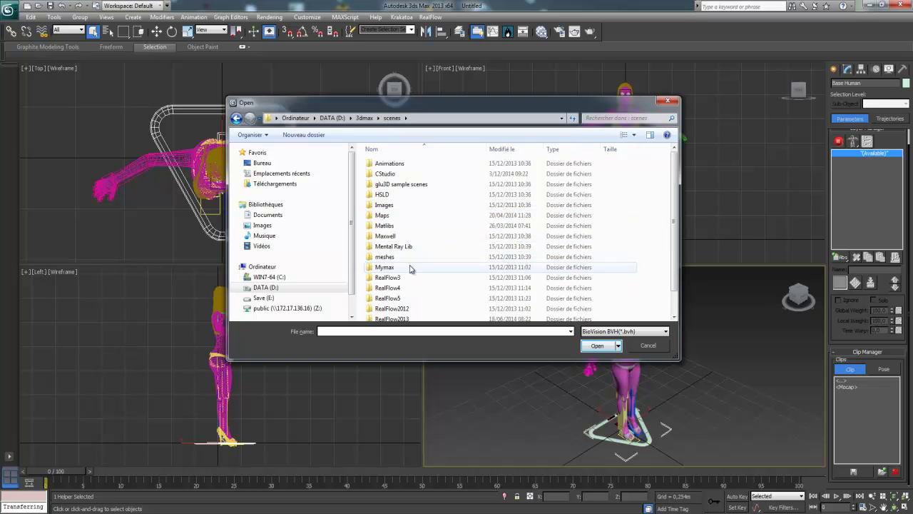
double_click(378, 174)
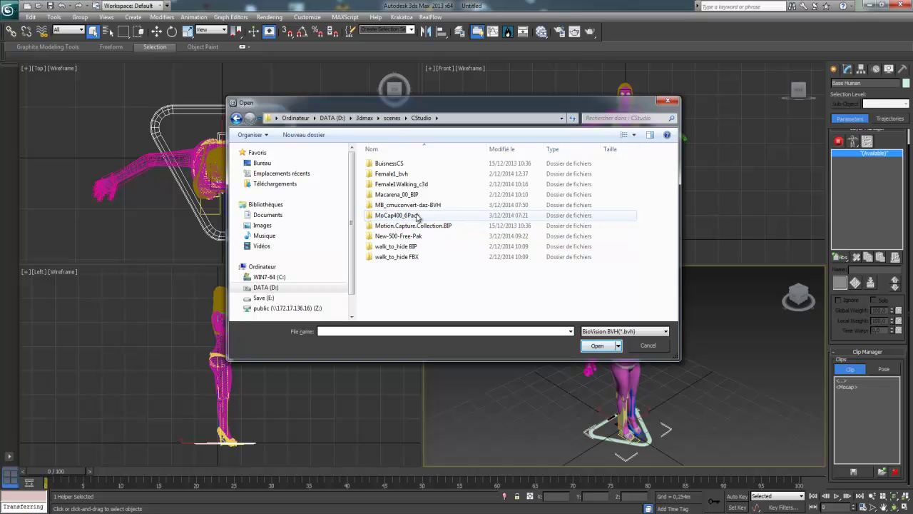
double_click(390, 178)
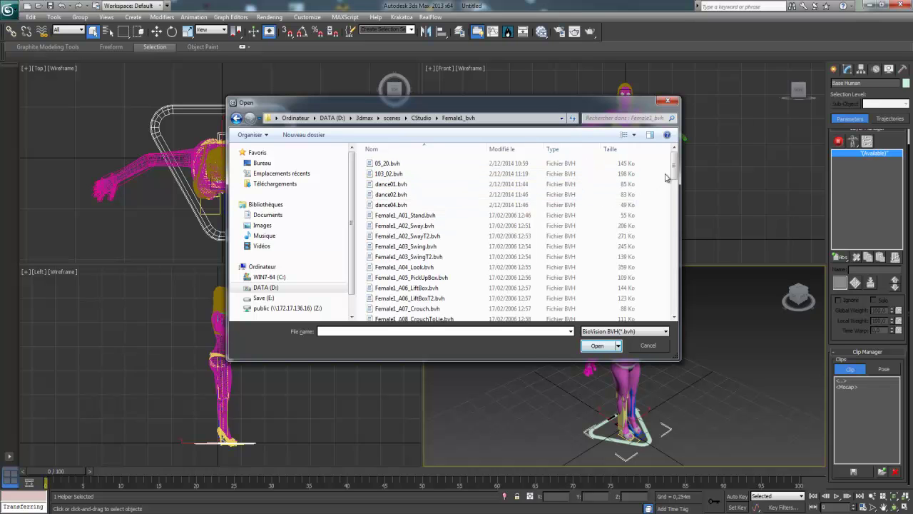
drag(674, 166, 669, 310)
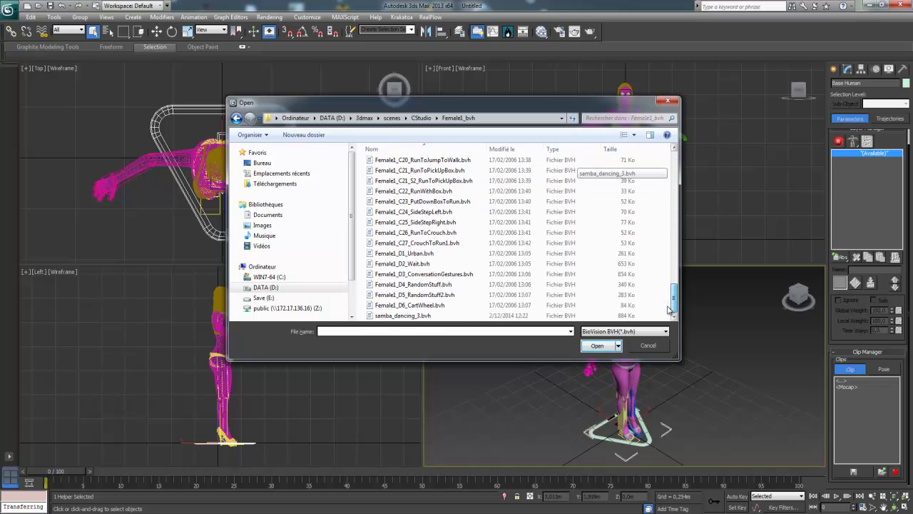
click(398, 317)
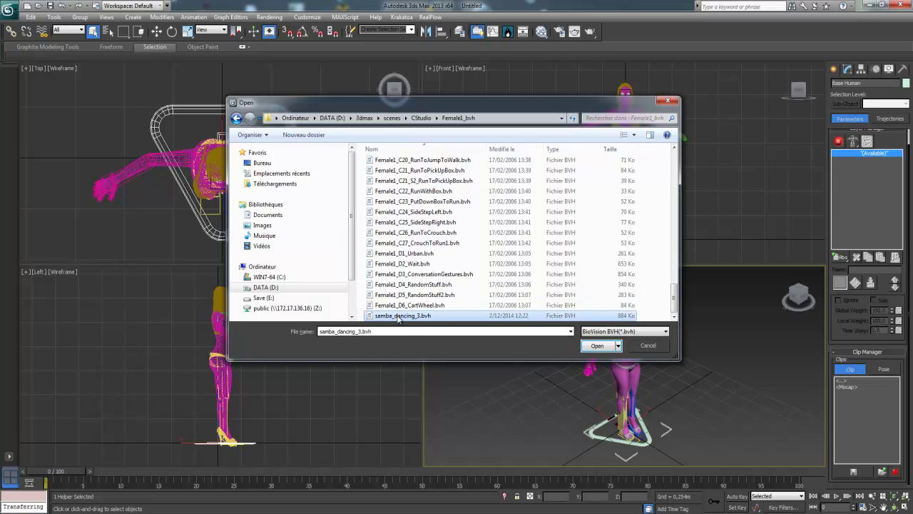
click(598, 346)
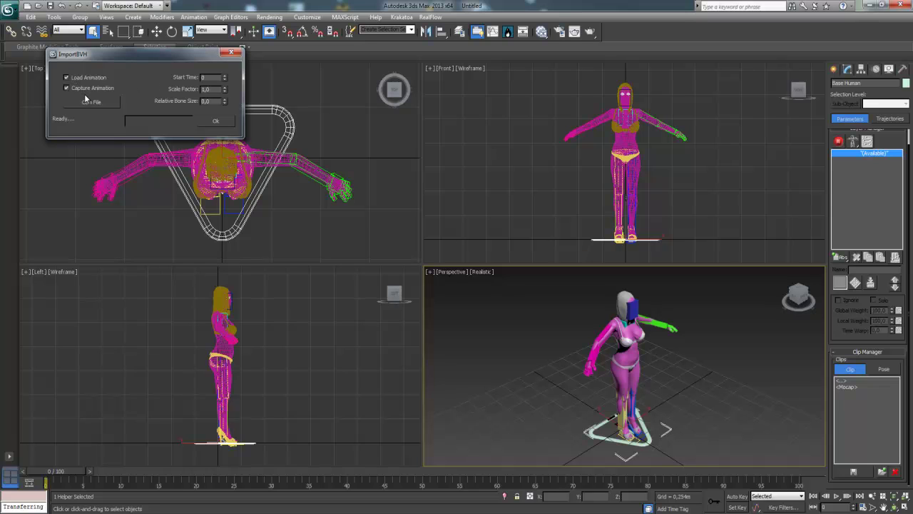
Step: Import the BVH with Load Animation and Capture Animation enabled, capture the animation, and delete the source hierarchy and mapping layer
click(222, 120)
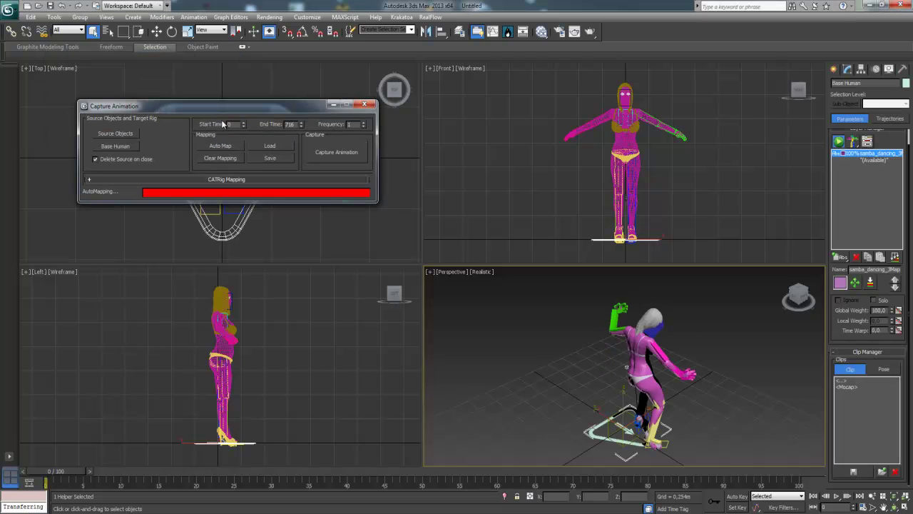
click(332, 152)
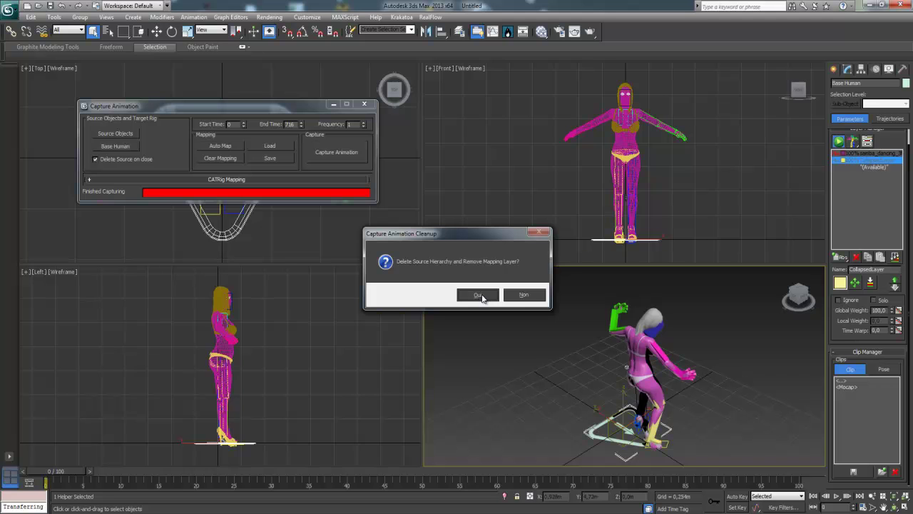
click(479, 295)
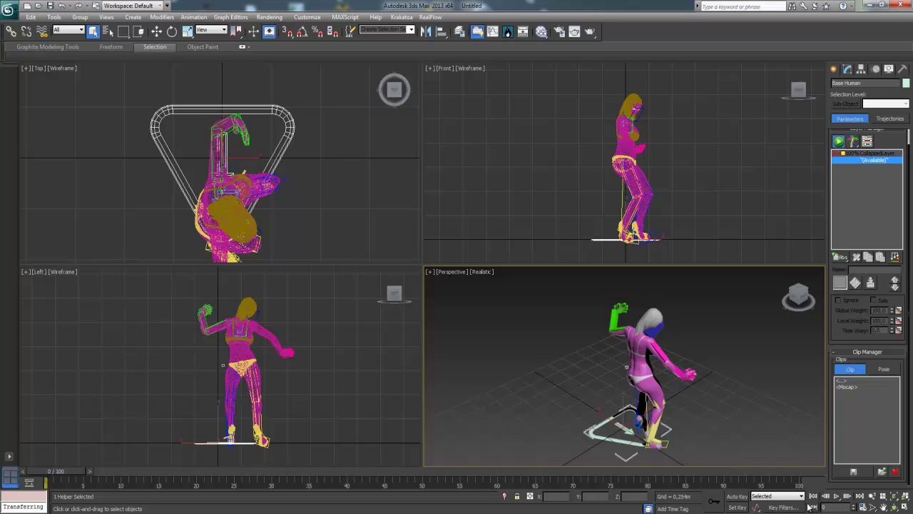
Step: Set the animation's end time to 175 and play the dance in the Perspective view, stopping at frame 120
click(863, 506)
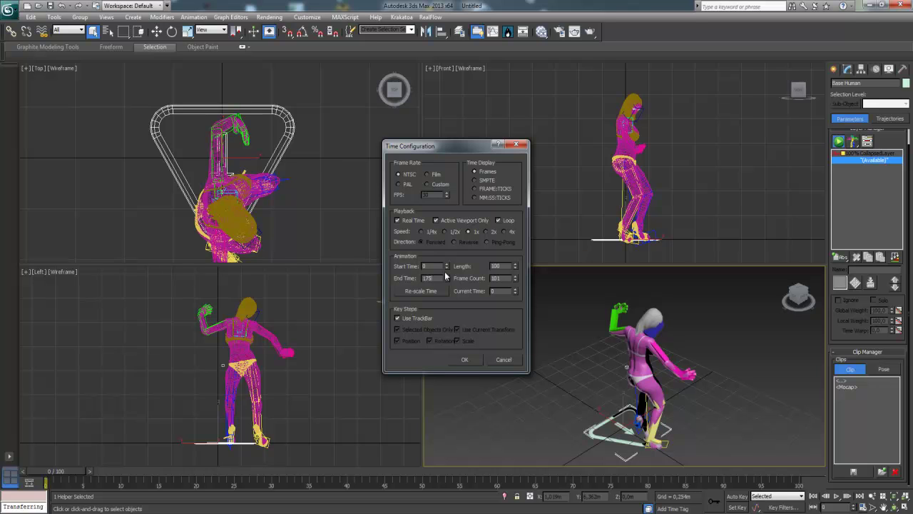
click(467, 359)
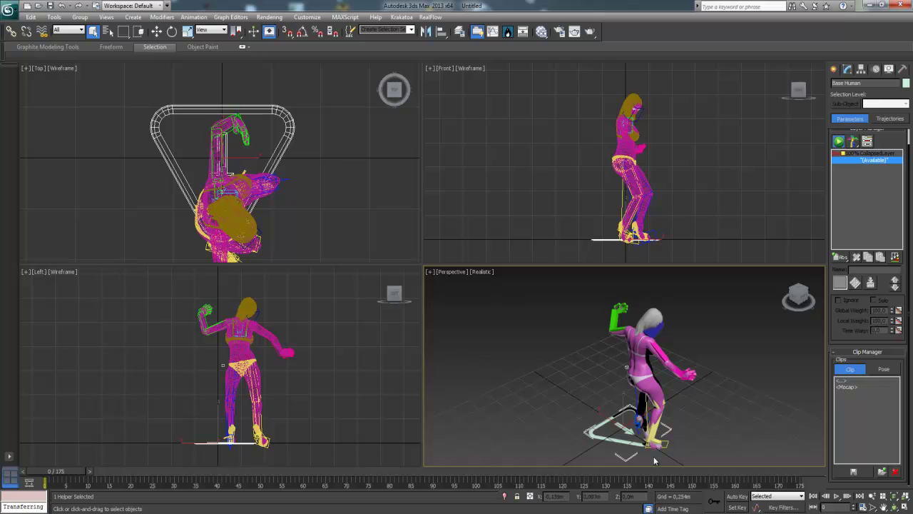
click(837, 495)
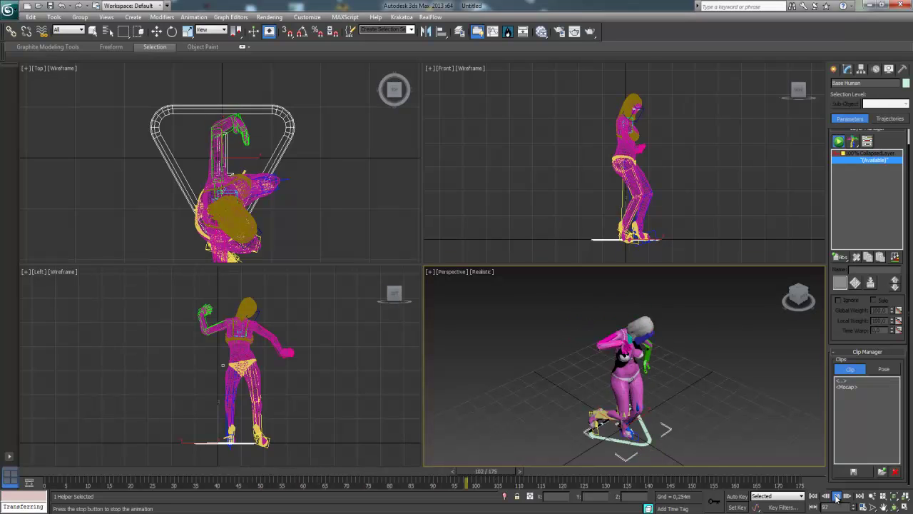
click(837, 496)
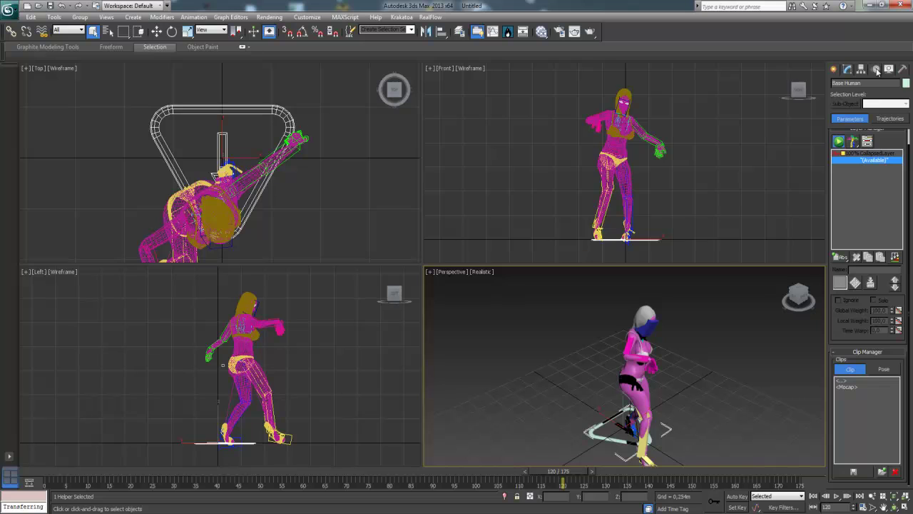
Step: Deselect the CAT parent, hide the Geometry category, and hide all the remaining CAT rig objects
click(778, 117)
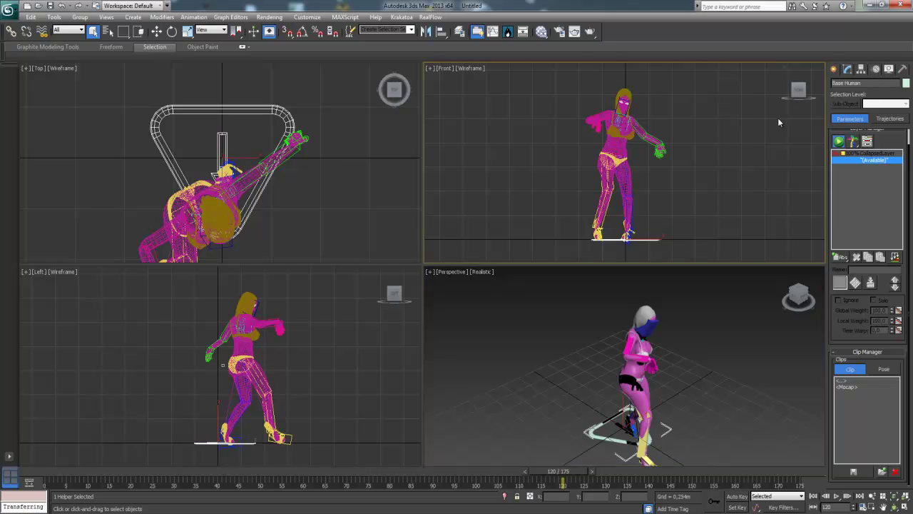
click(889, 68)
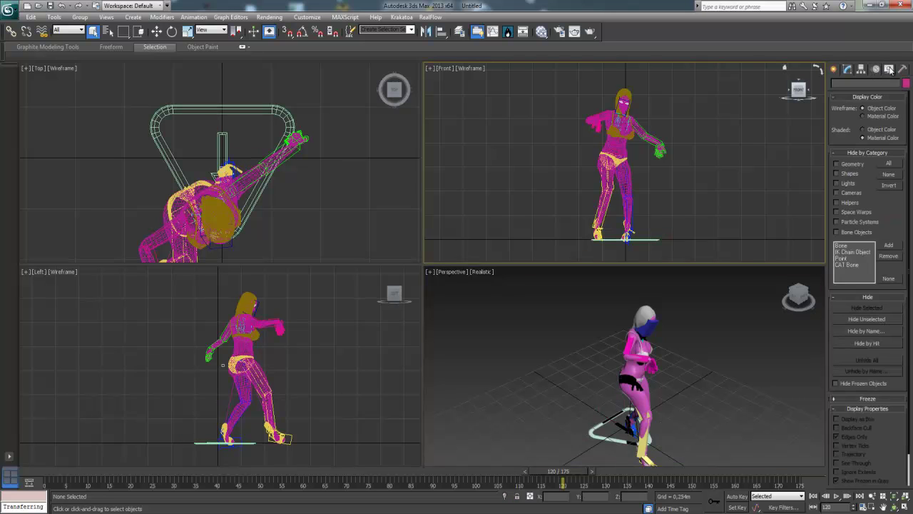
click(837, 163)
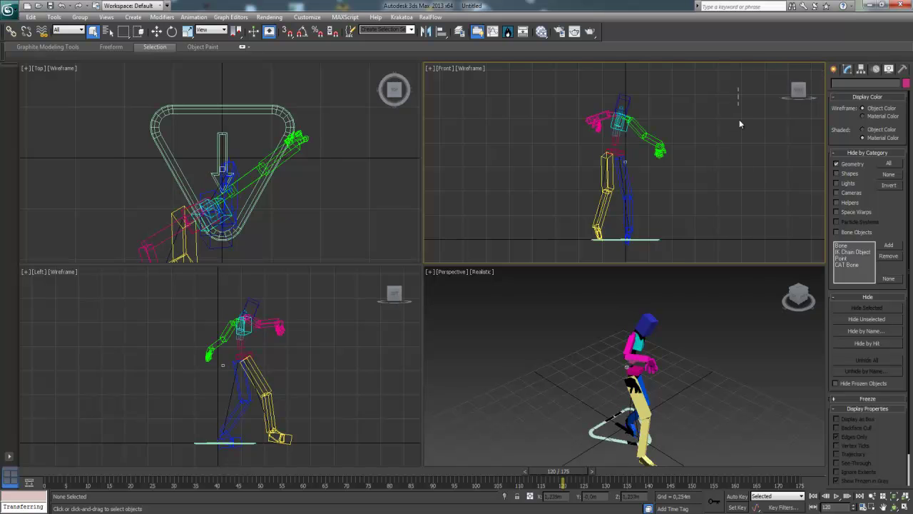
key(ctrl+a)
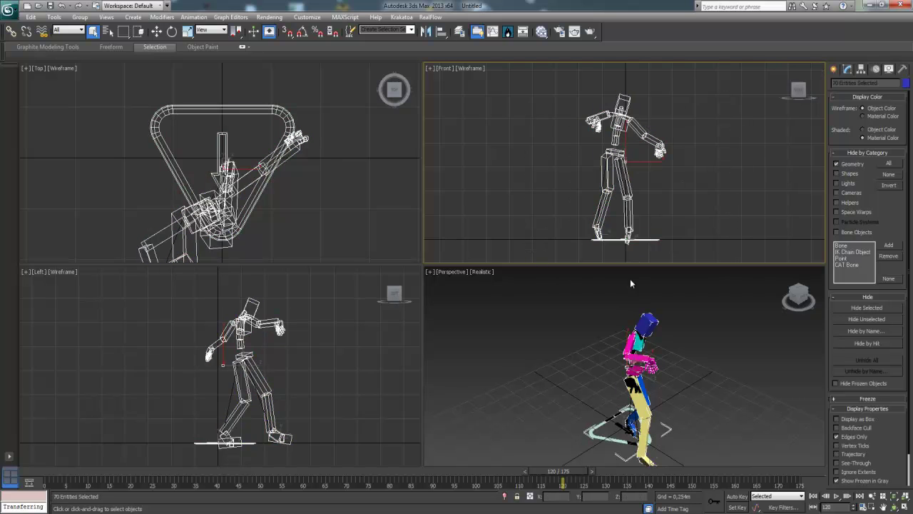
click(865, 307)
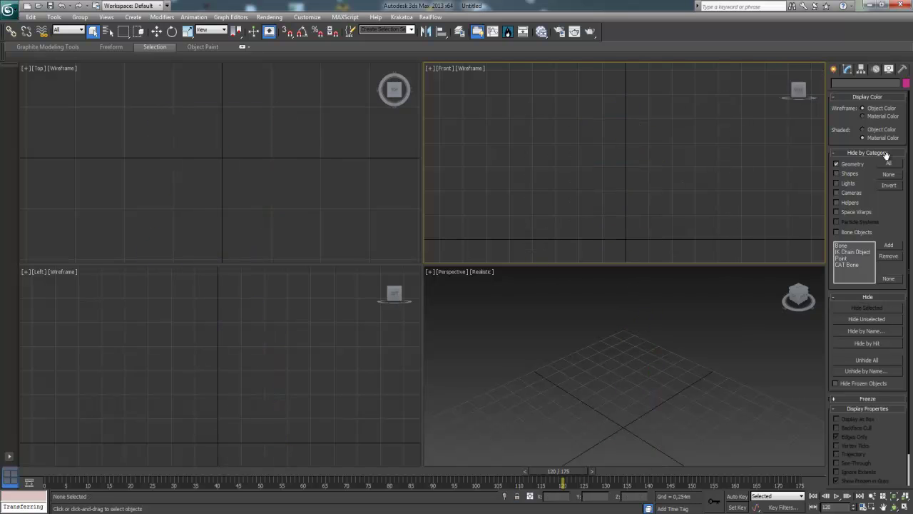
Step: Unhide the Geometry category and play the dancing mesh in the Perspective view, stopping at frame 141
click(838, 163)
click(684, 349)
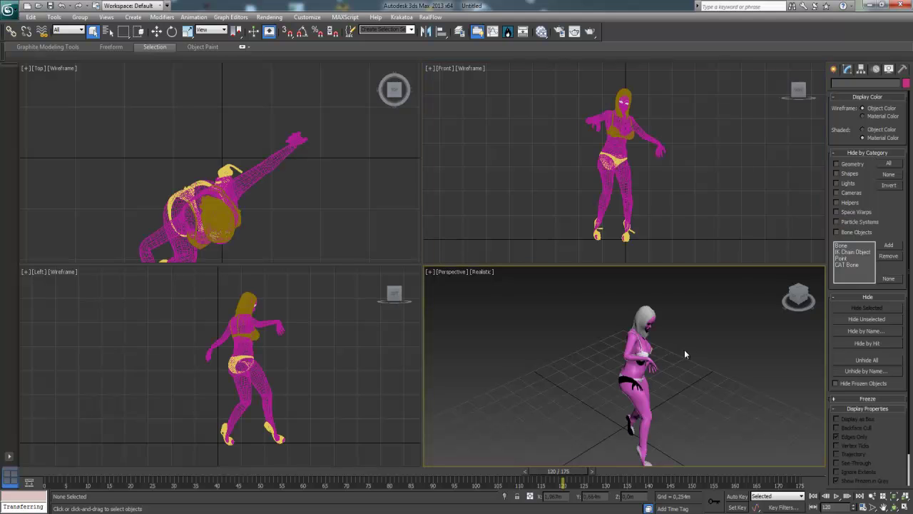
click(838, 497)
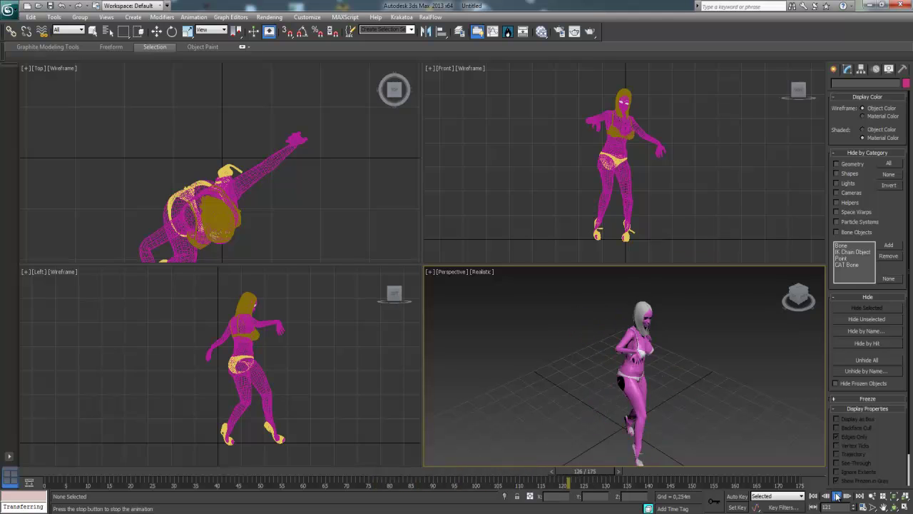
click(837, 496)
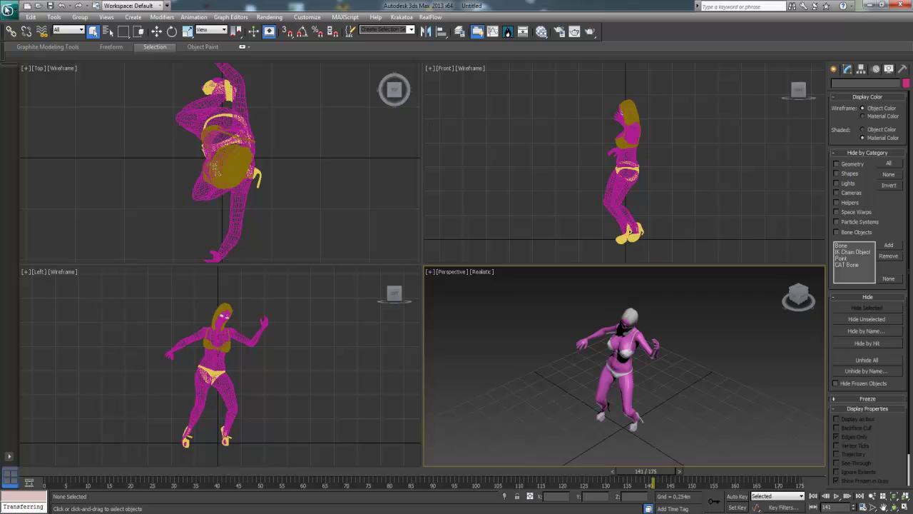
Step: Reset the scene to an empty default one, confirming the reset
click(8, 9)
click(29, 53)
click(465, 295)
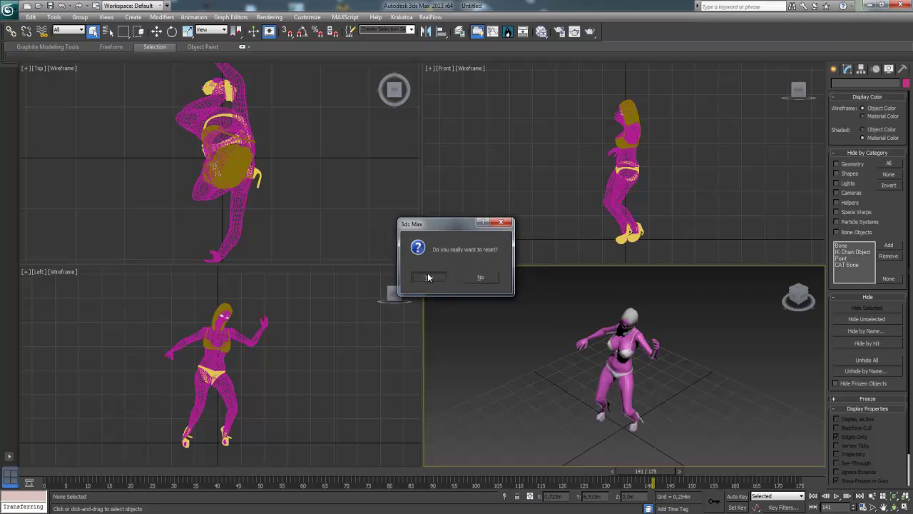
click(428, 275)
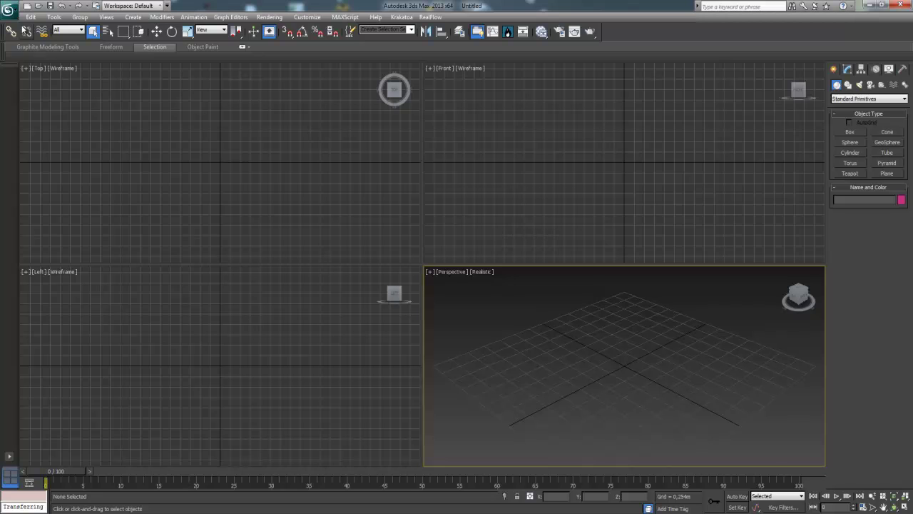
Step: Open the recent scene Test_G1_rigging_2012_maxMR.max, adopting the file's Gamma and LUT settings
click(10, 10)
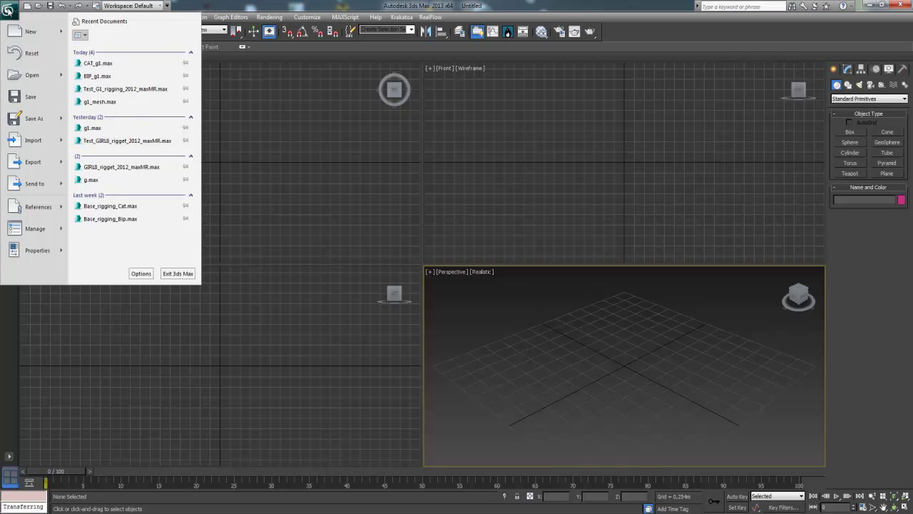
click(133, 89)
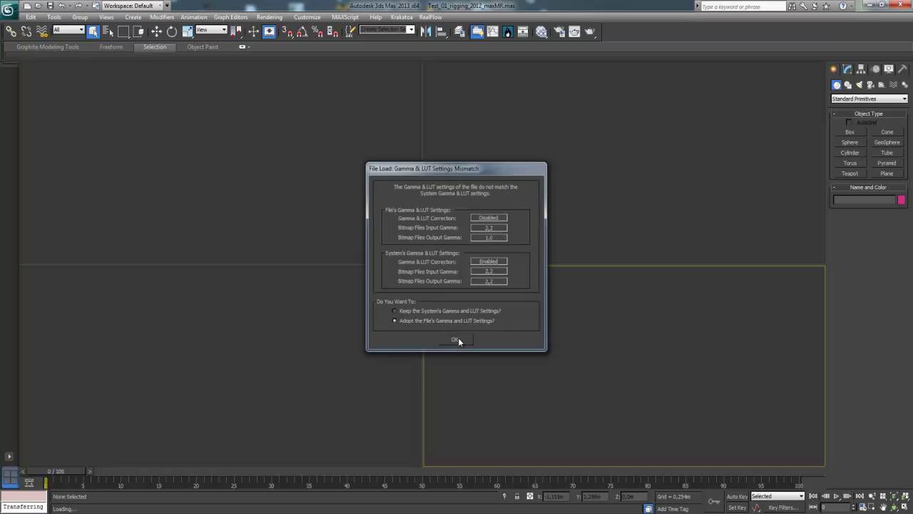
click(458, 339)
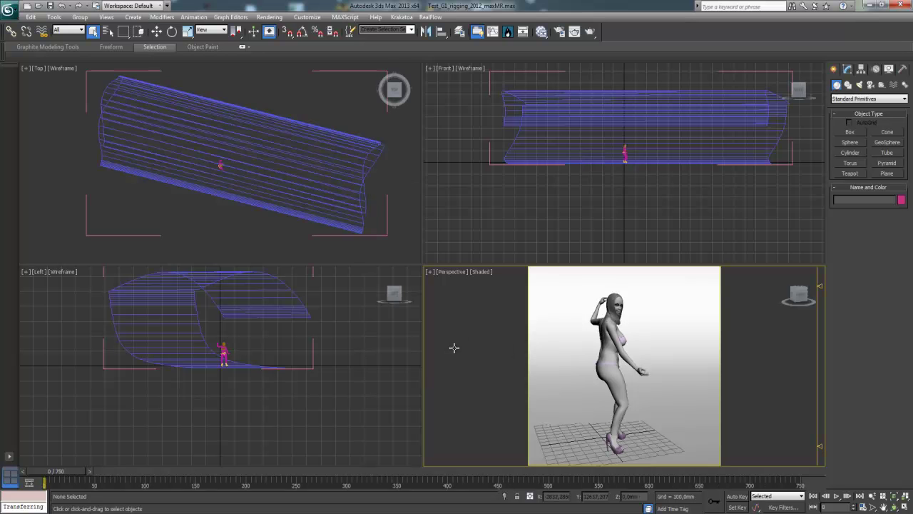
Step: Set the render output to a single frame with file saving off, render the Perspective view at frame 0, and close the rendered image
click(272, 17)
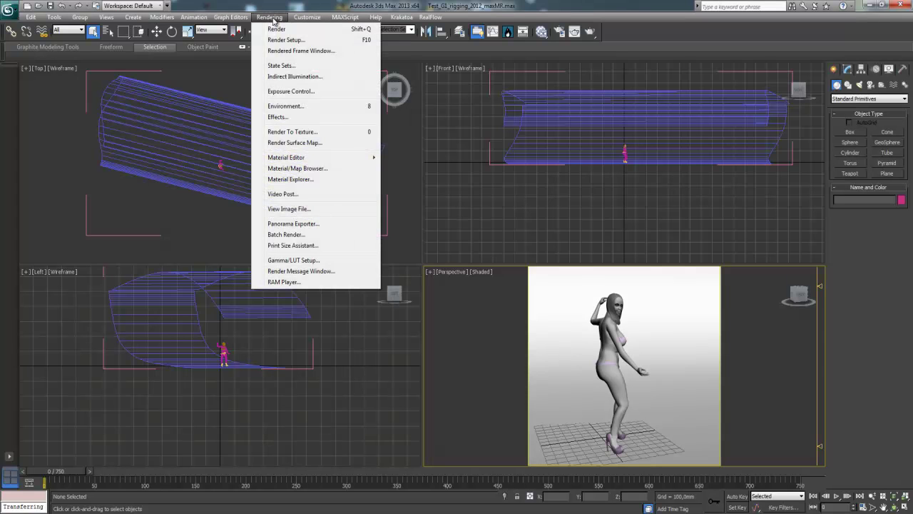
click(285, 40)
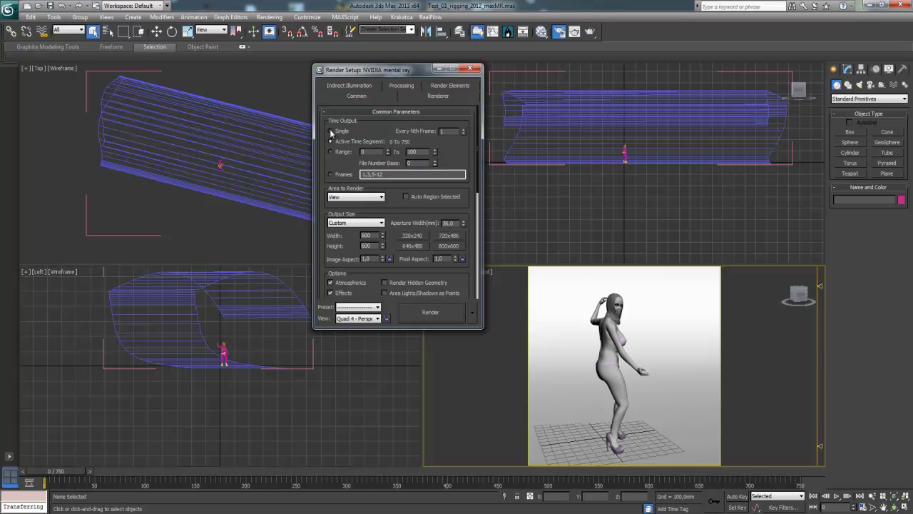
drag(475, 263, 462, 125)
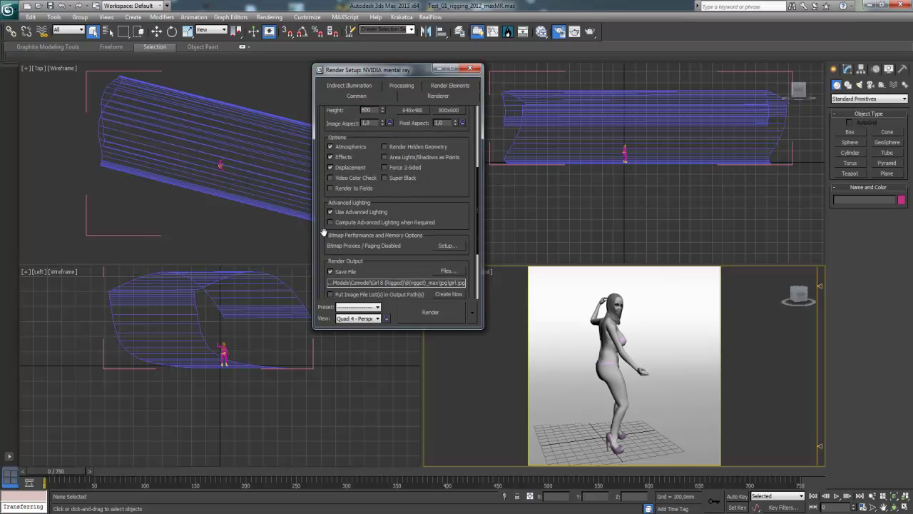
click(330, 271)
click(430, 313)
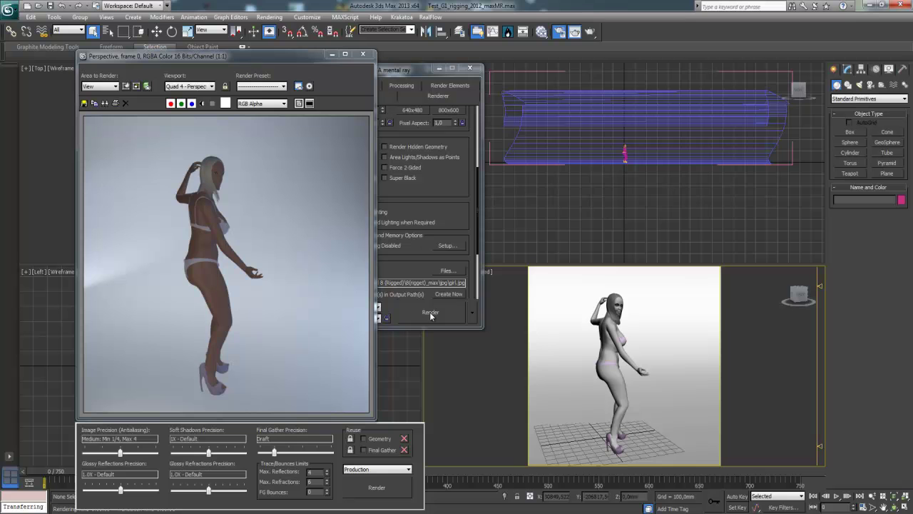
click(363, 55)
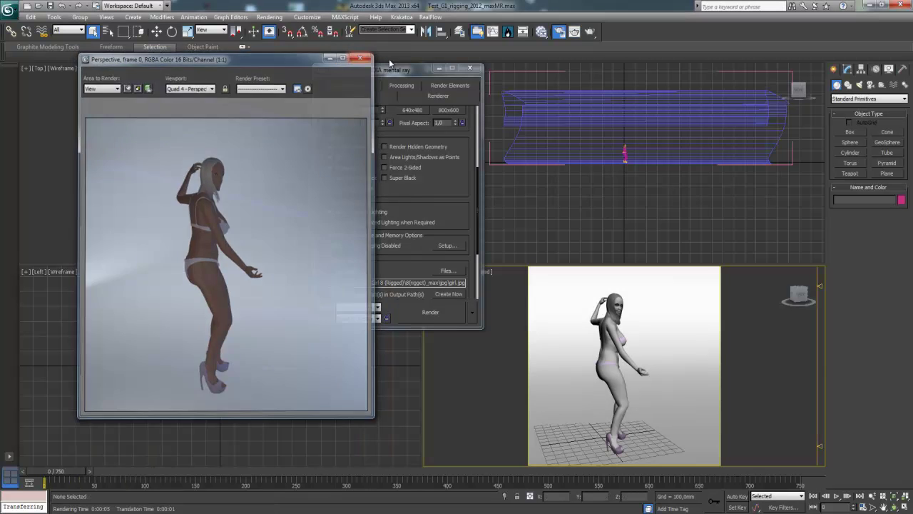
Step: Set the render time output to the Active Time Segment and close the render setup
drag(473, 135, 469, 276)
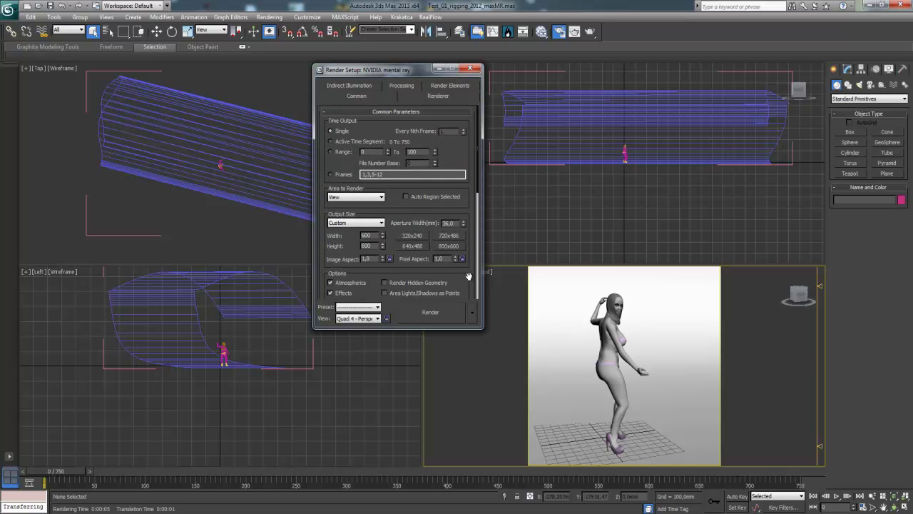
click(331, 142)
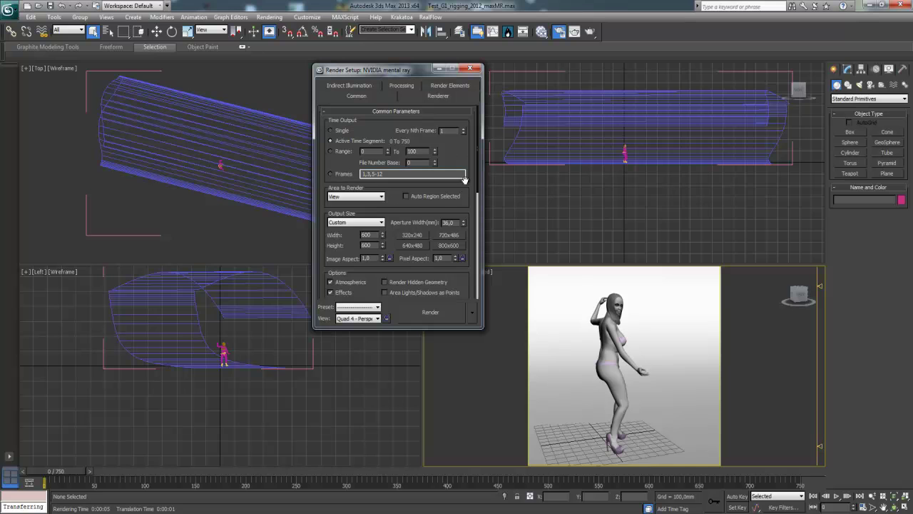
scroll(473, 240, down, 3)
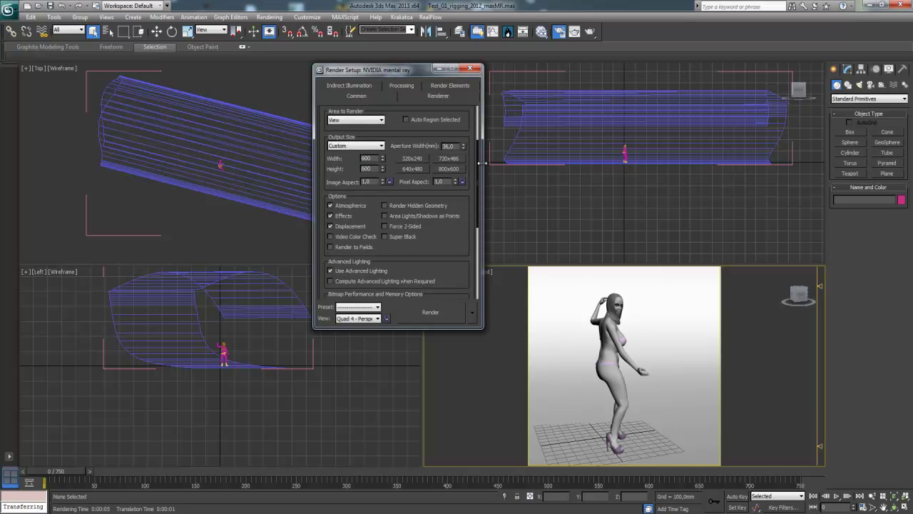
click(470, 68)
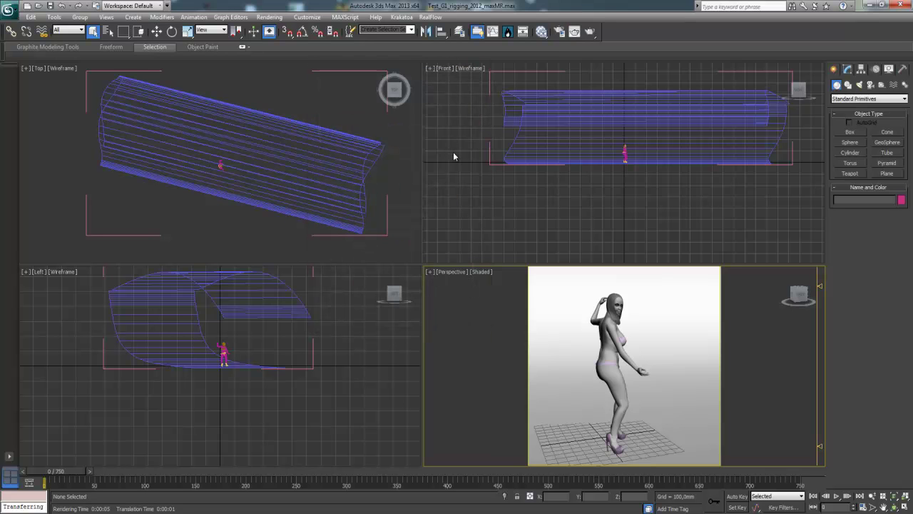